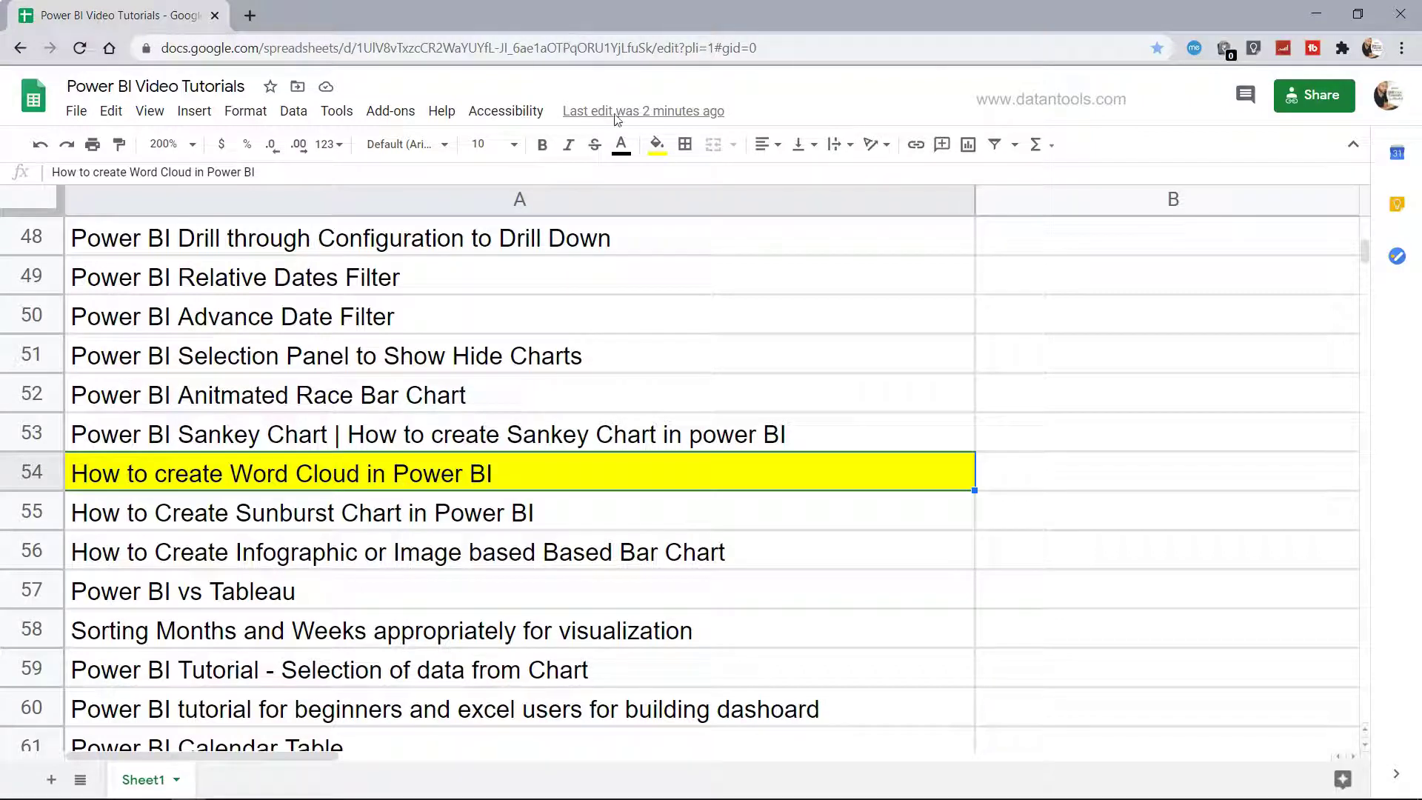
# - Scroll up through the earlier tutorials and back down to row 54's Word Cloud title
pyautogui.scroll(5, 641, 398)
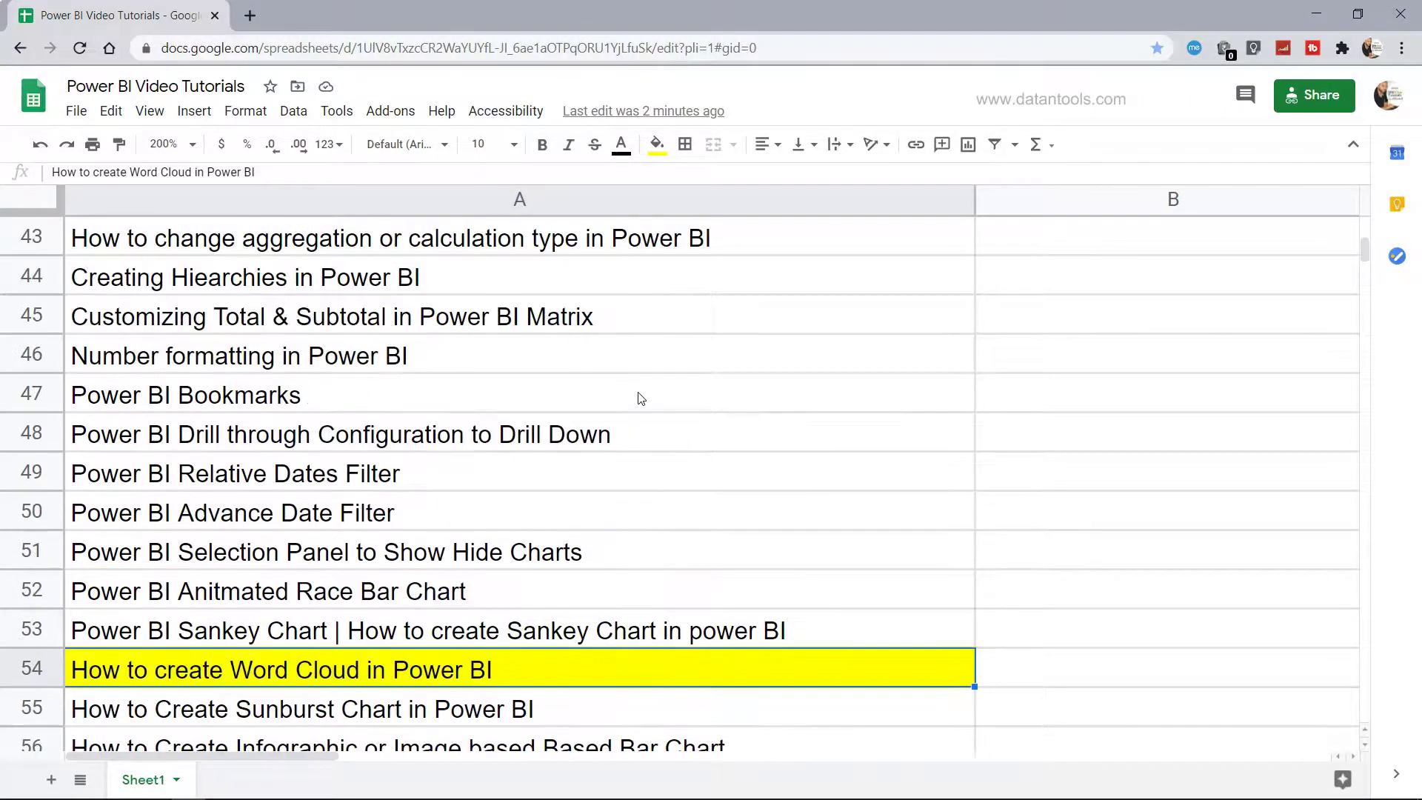
pyautogui.scroll(6, 641, 399)
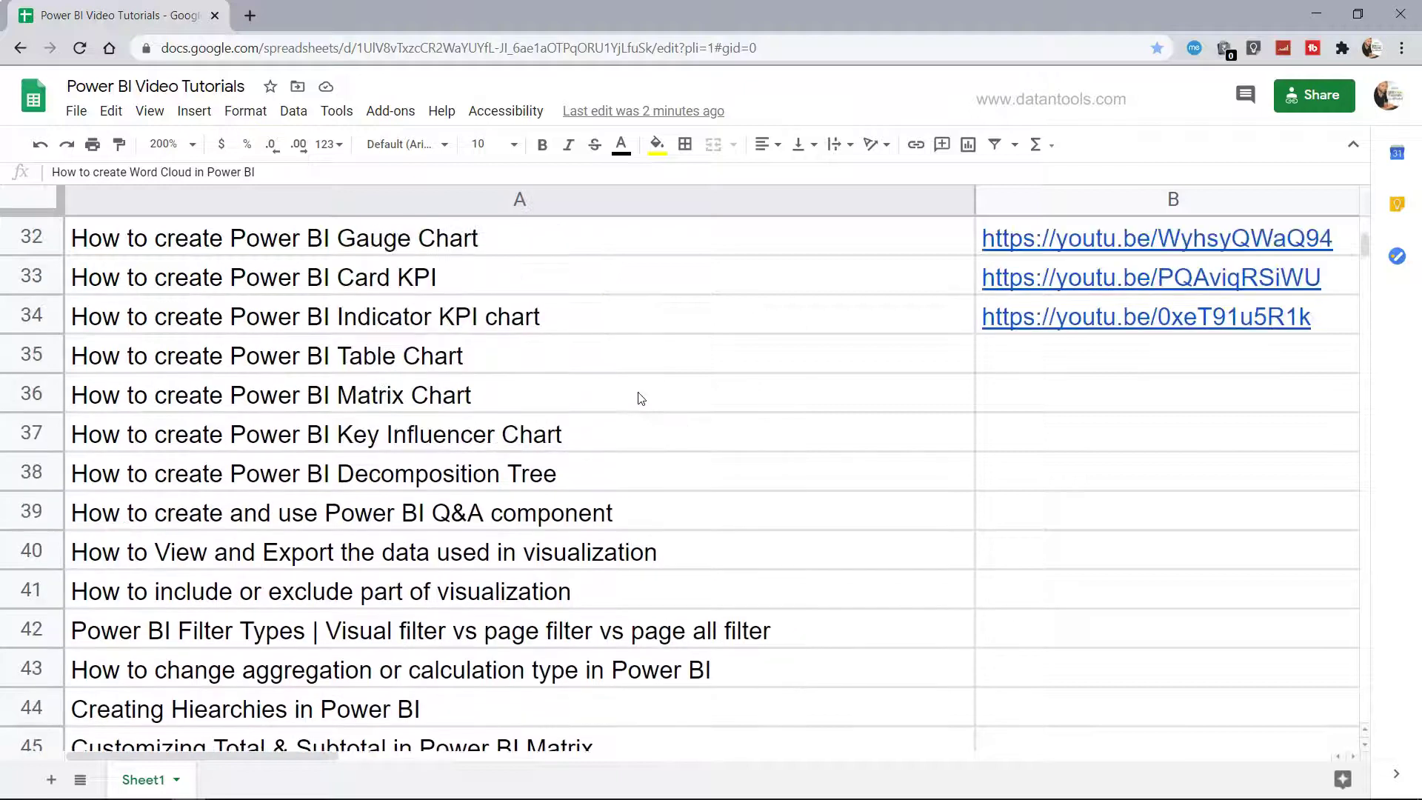
pyautogui.scroll(4, 641, 398)
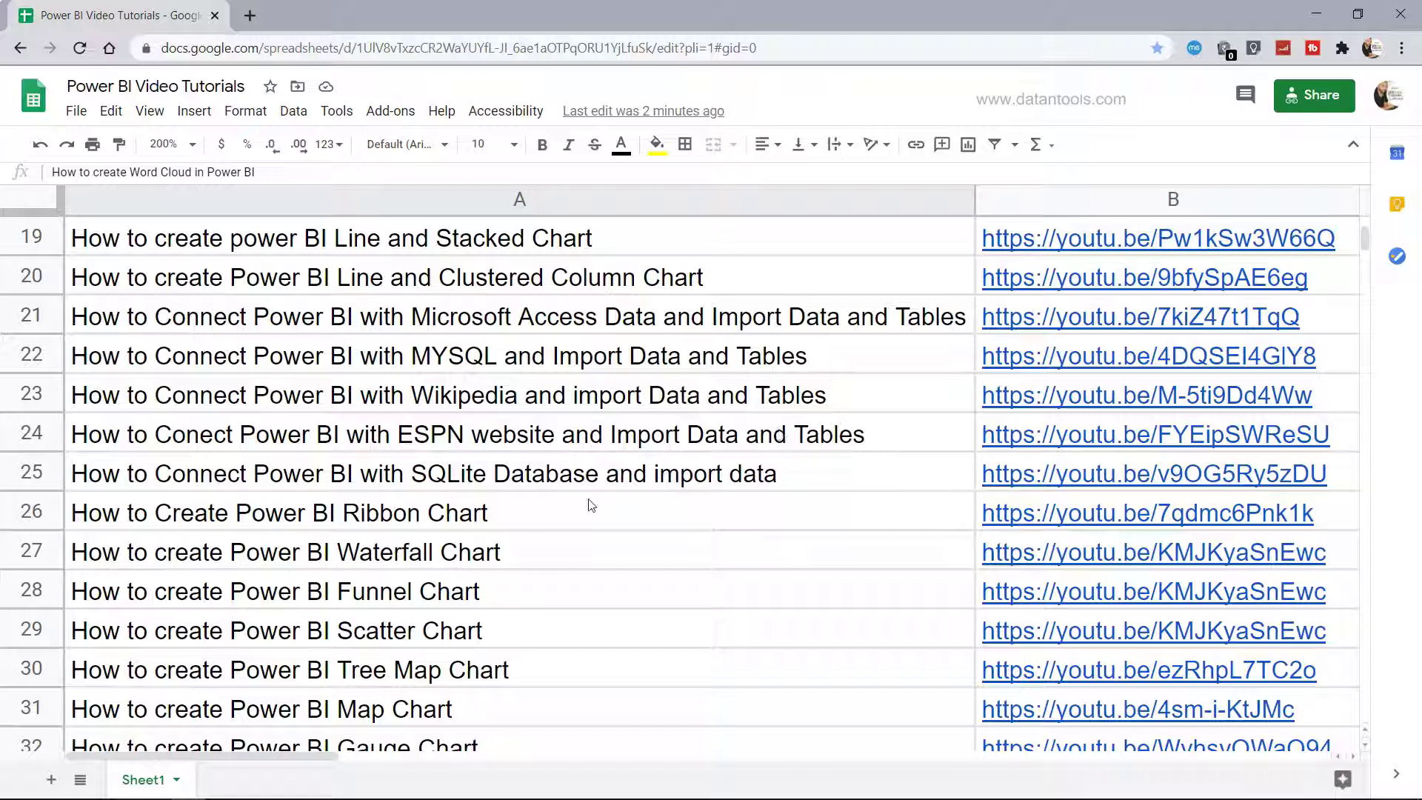
pyautogui.moveTo(1087, 480)
pyautogui.scroll(-5, 867, 498)
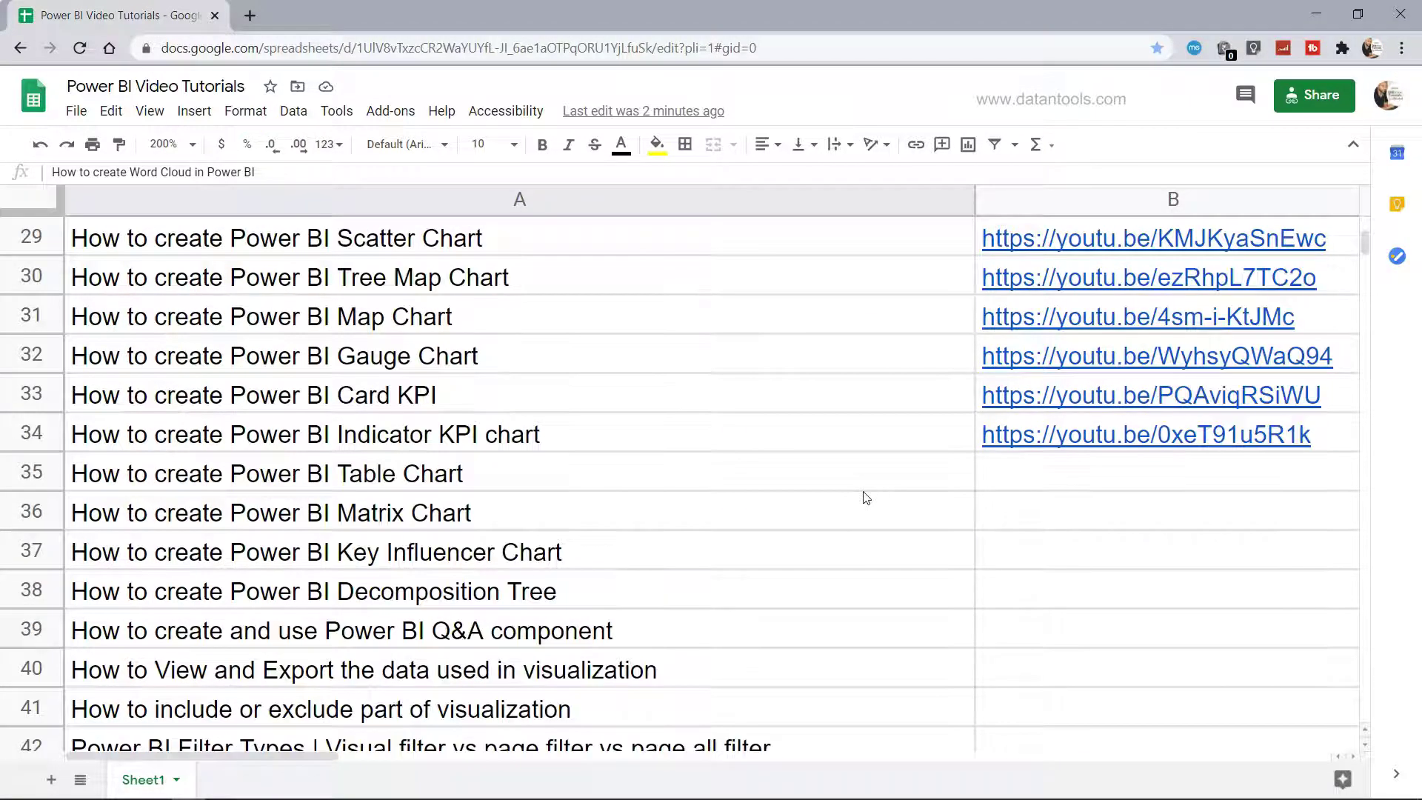
pyautogui.scroll(-9, 866, 497)
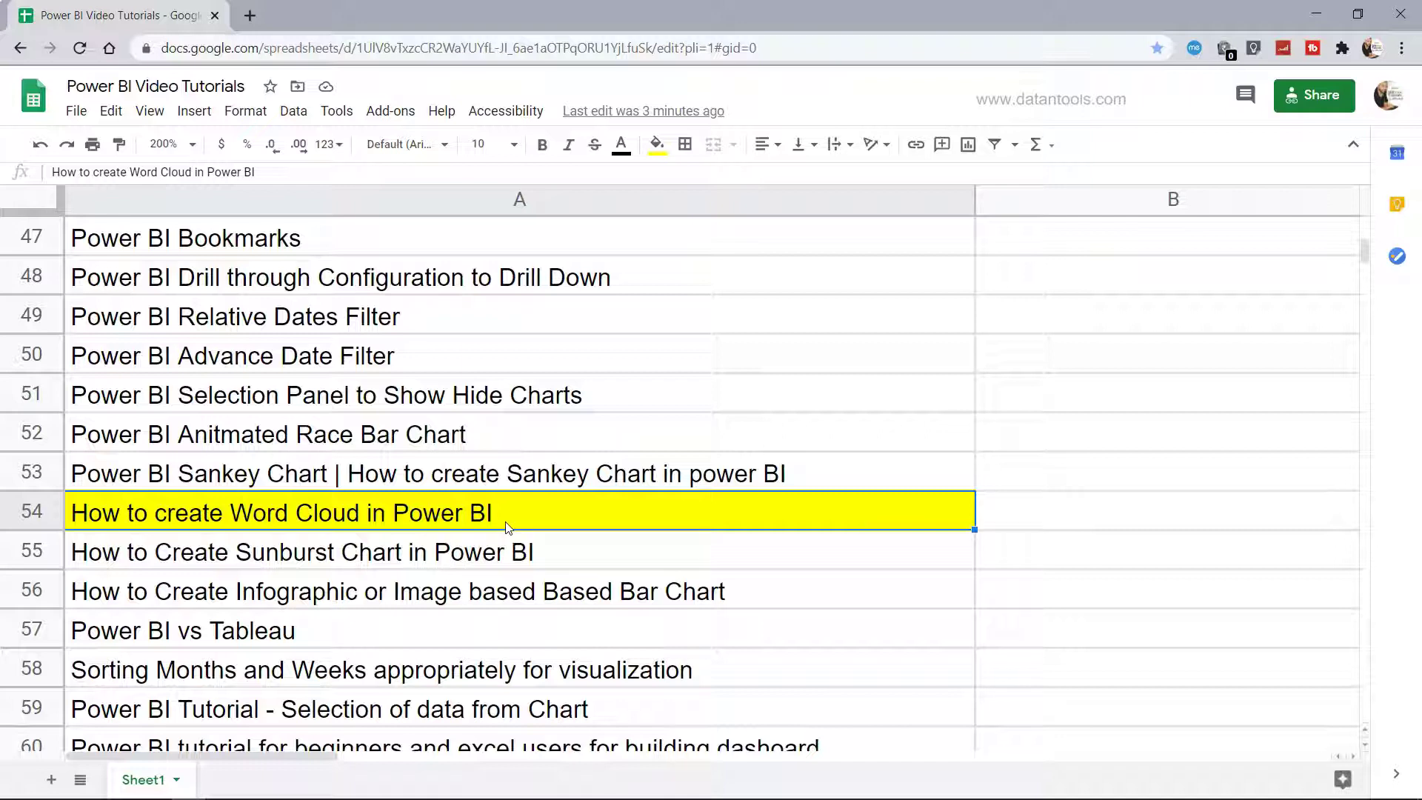
# - In Power BI, add the Power BI Certified Word Cloud visual from AppSource
pyautogui.hotkey('alt', 'Tab')
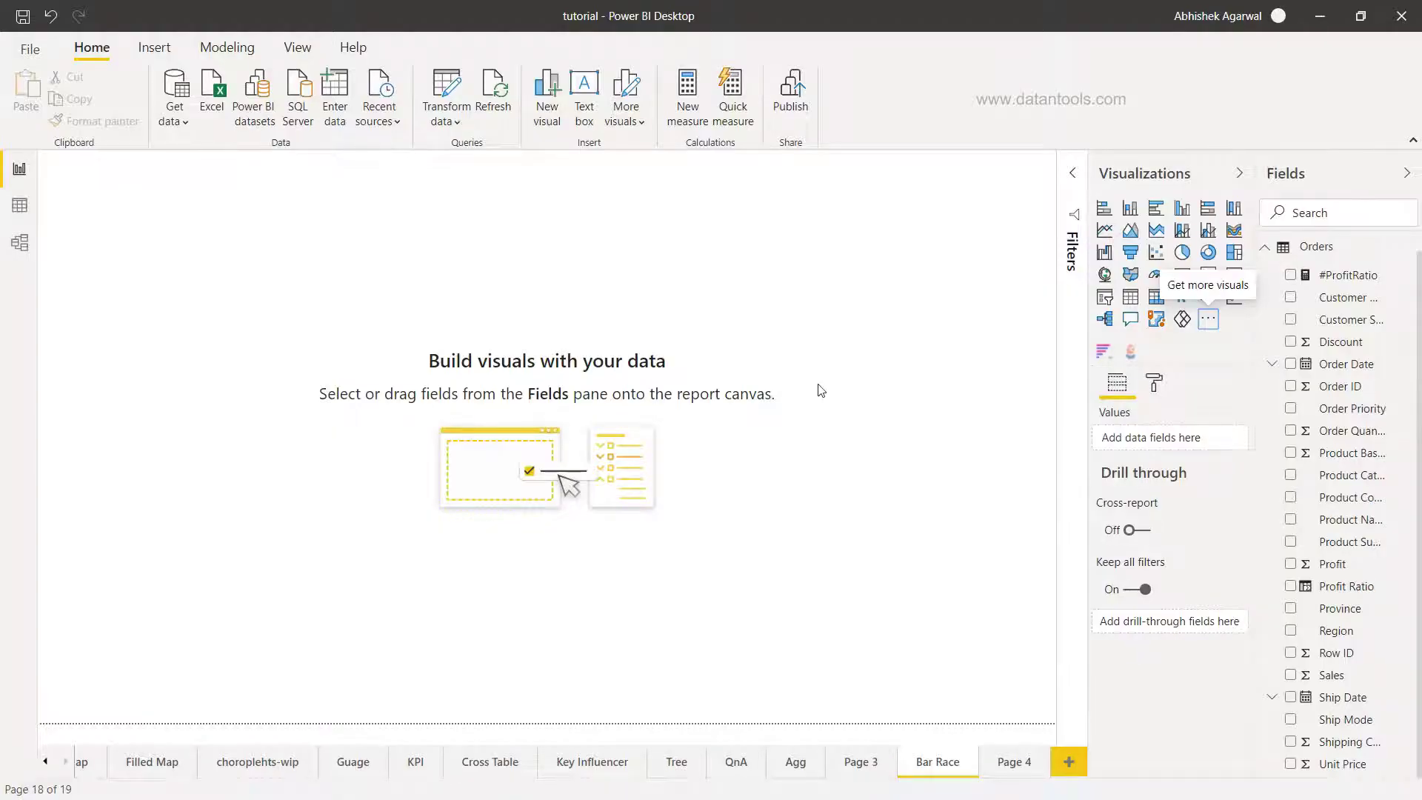
pyautogui.click(1208, 321)
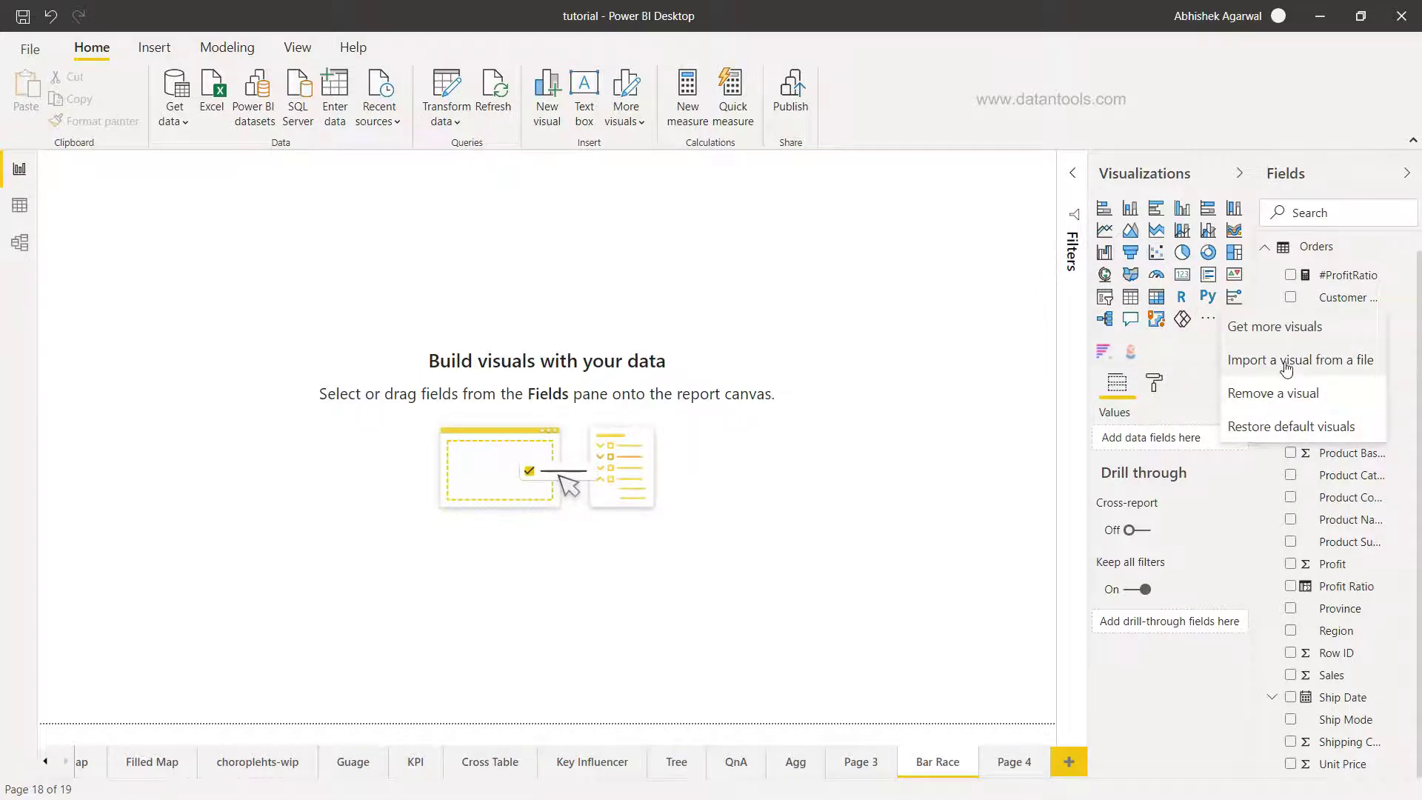
pyautogui.click(1274, 326)
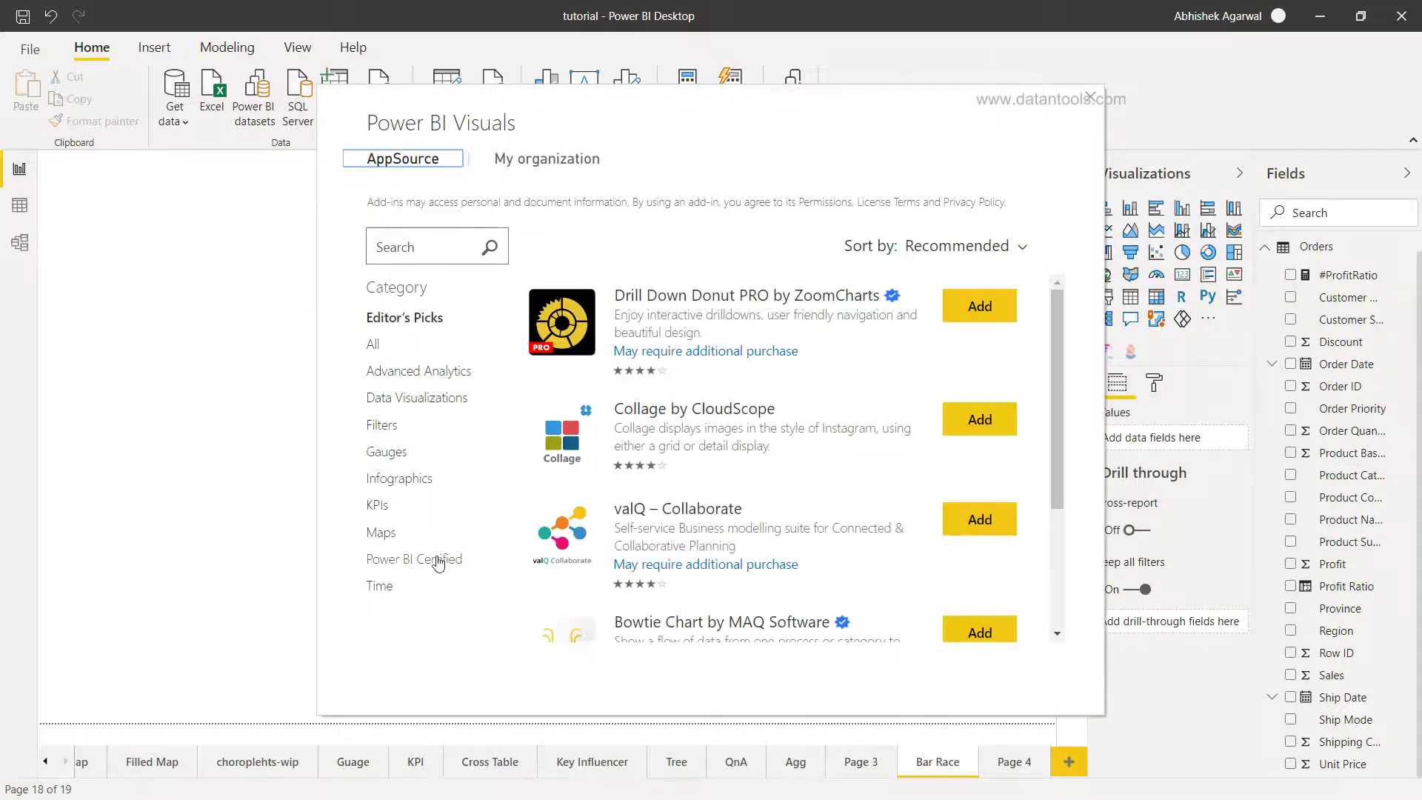
pyautogui.click(437, 560)
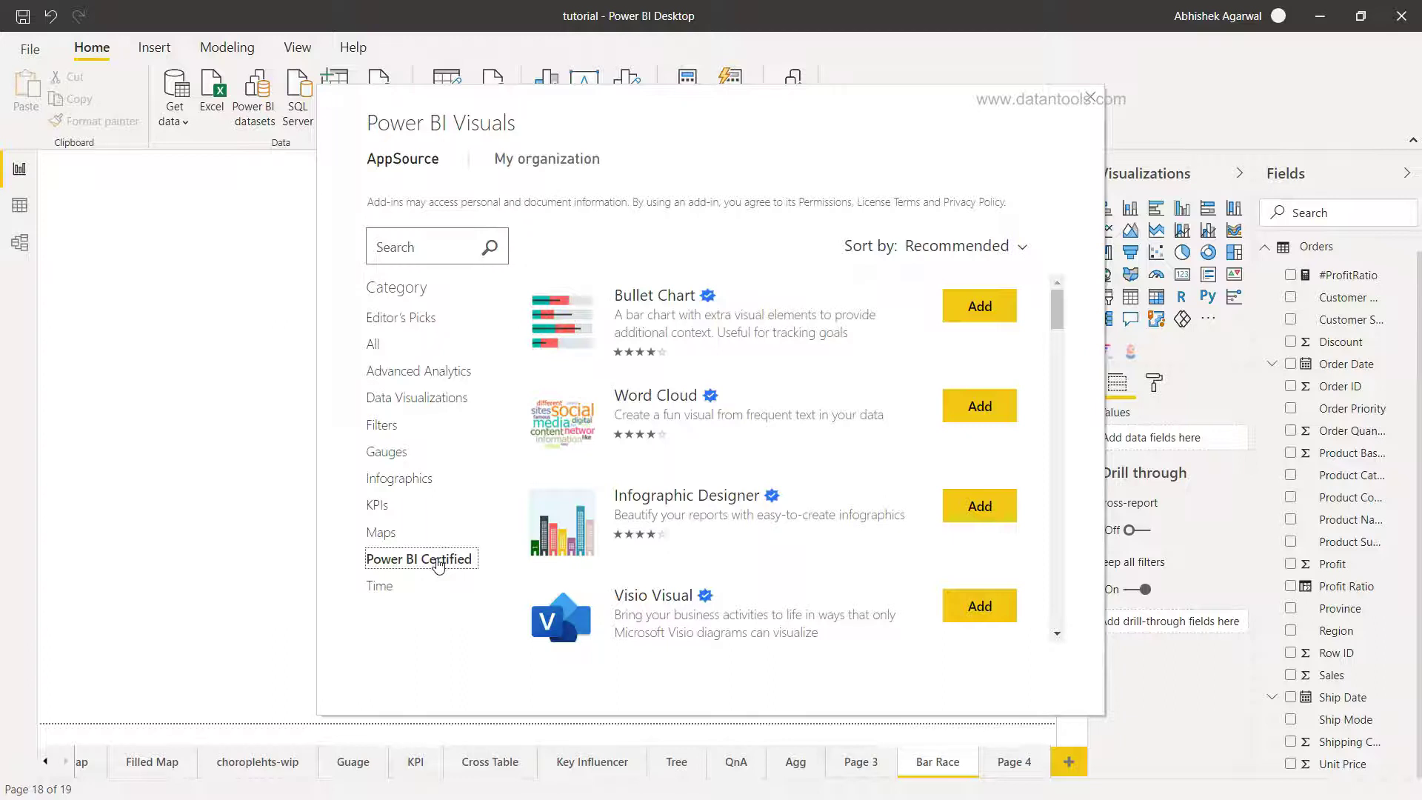
pyautogui.click(676, 412)
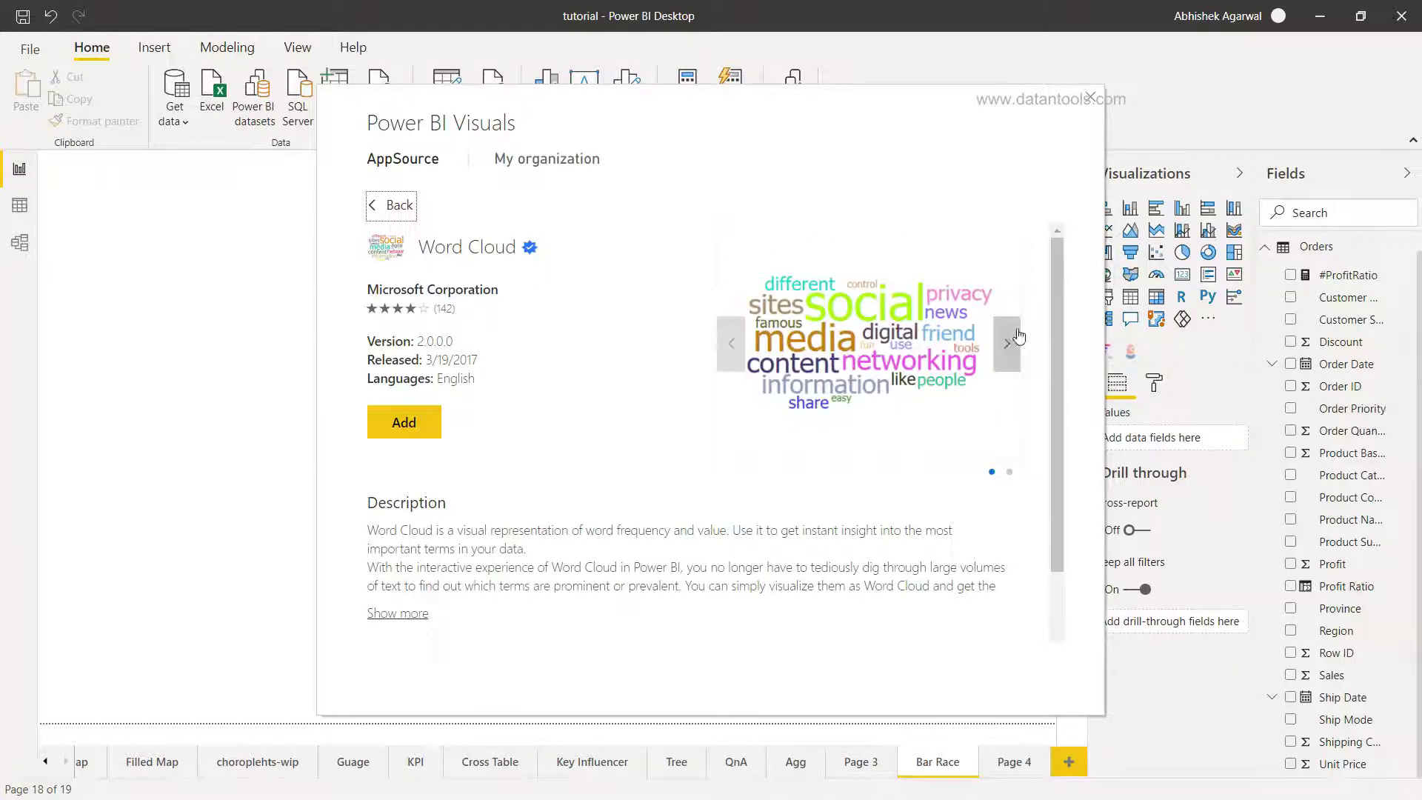
pyautogui.click(1006, 343)
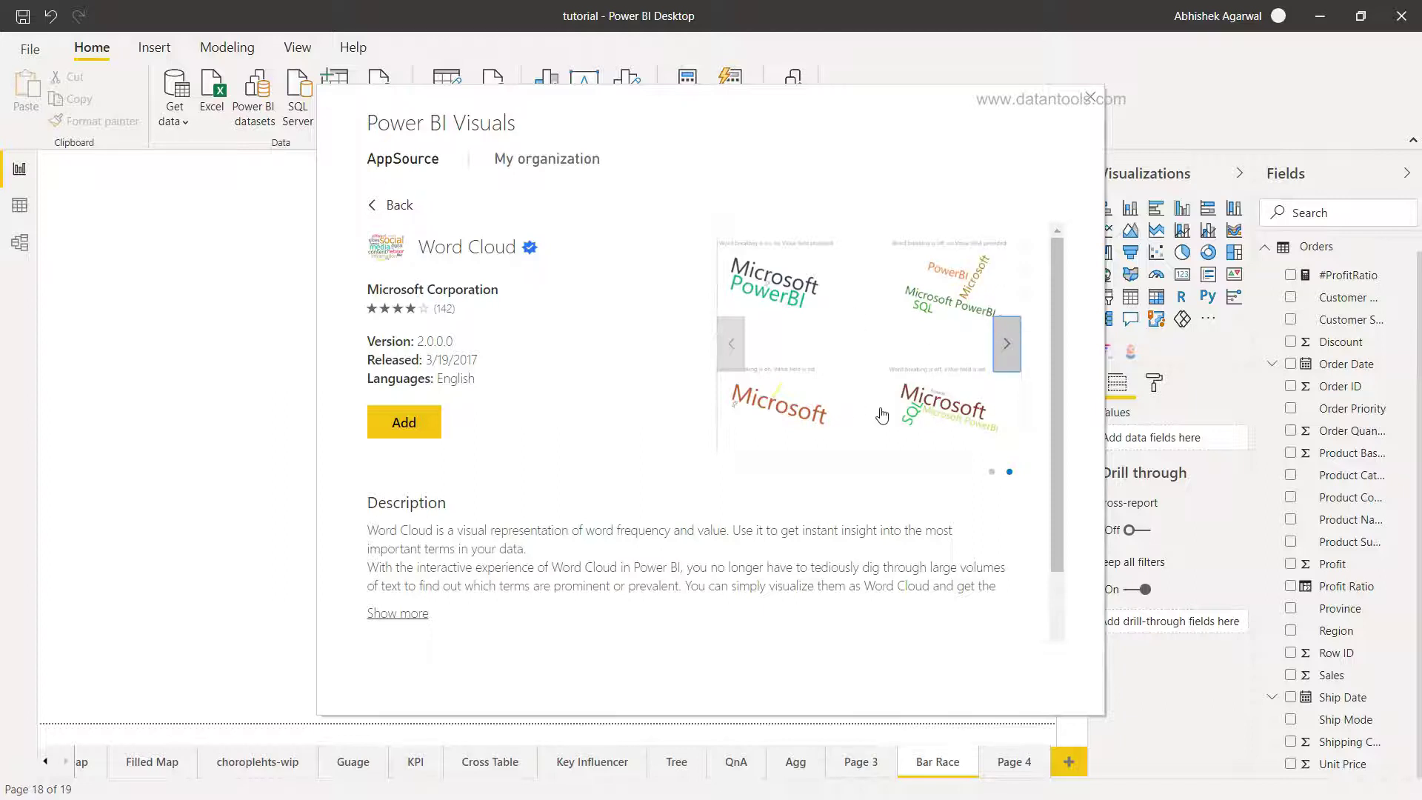
pyautogui.click(420, 428)
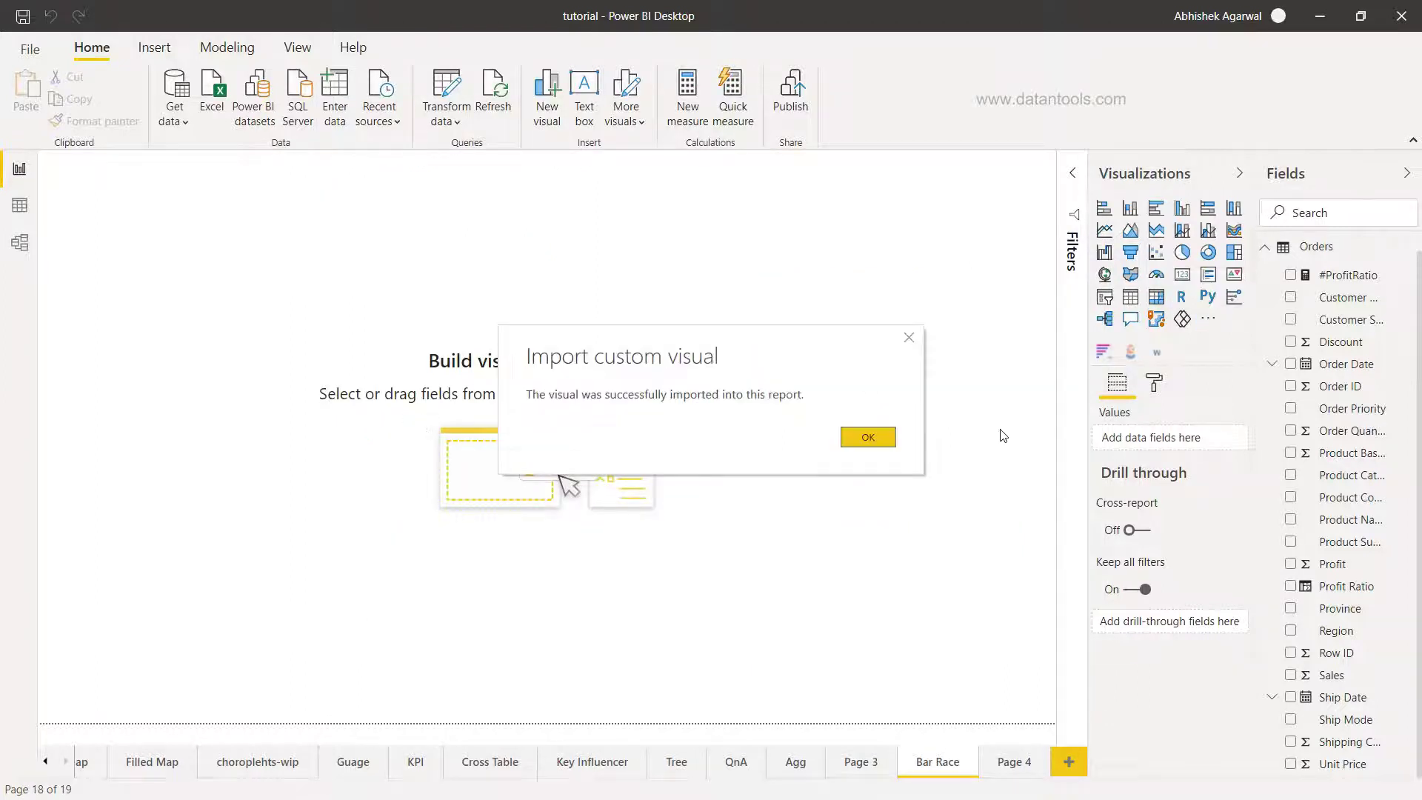
# - Add an enlarged, centred Word Cloud to the Bar Race page with Product Name in Values
pyautogui.click(851, 438)
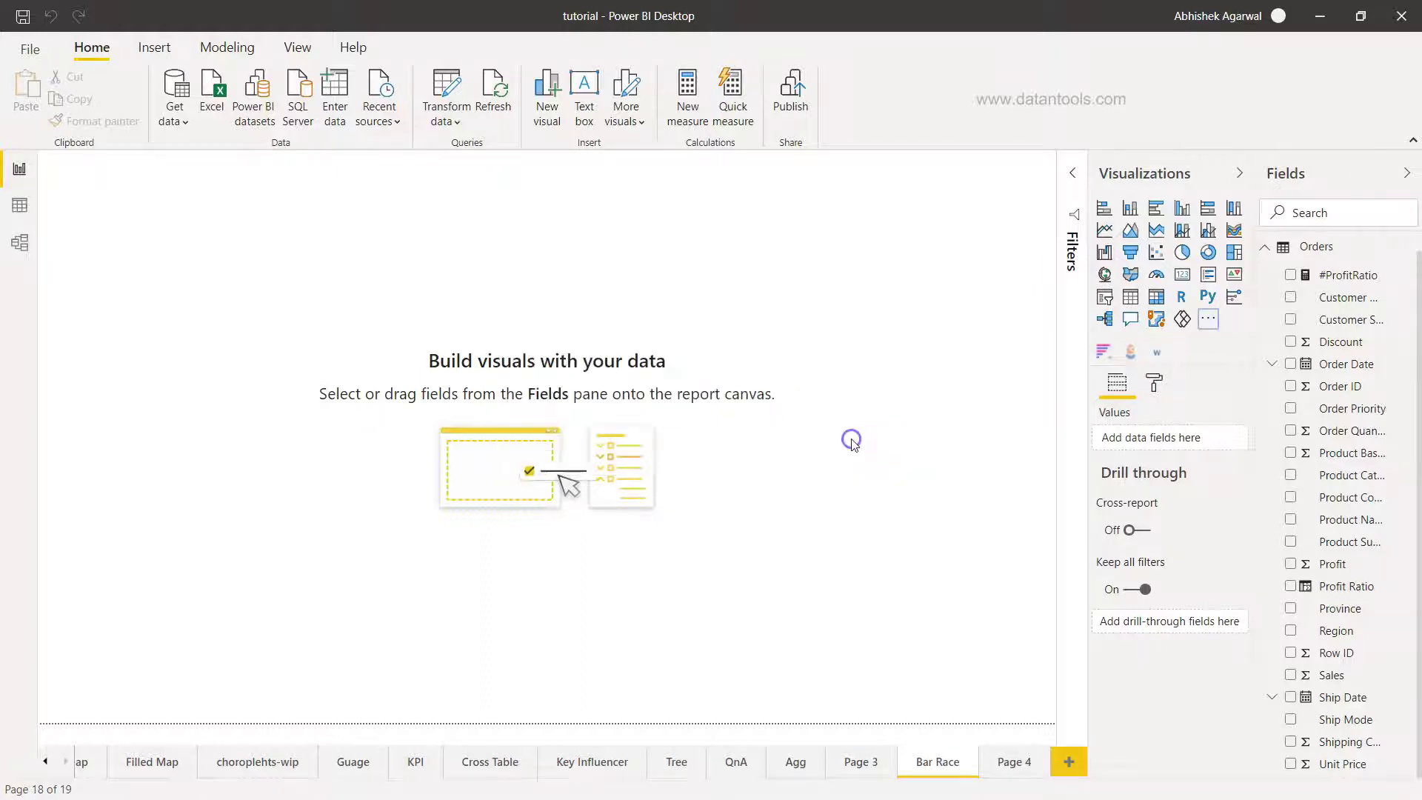
pyautogui.click(1155, 353)
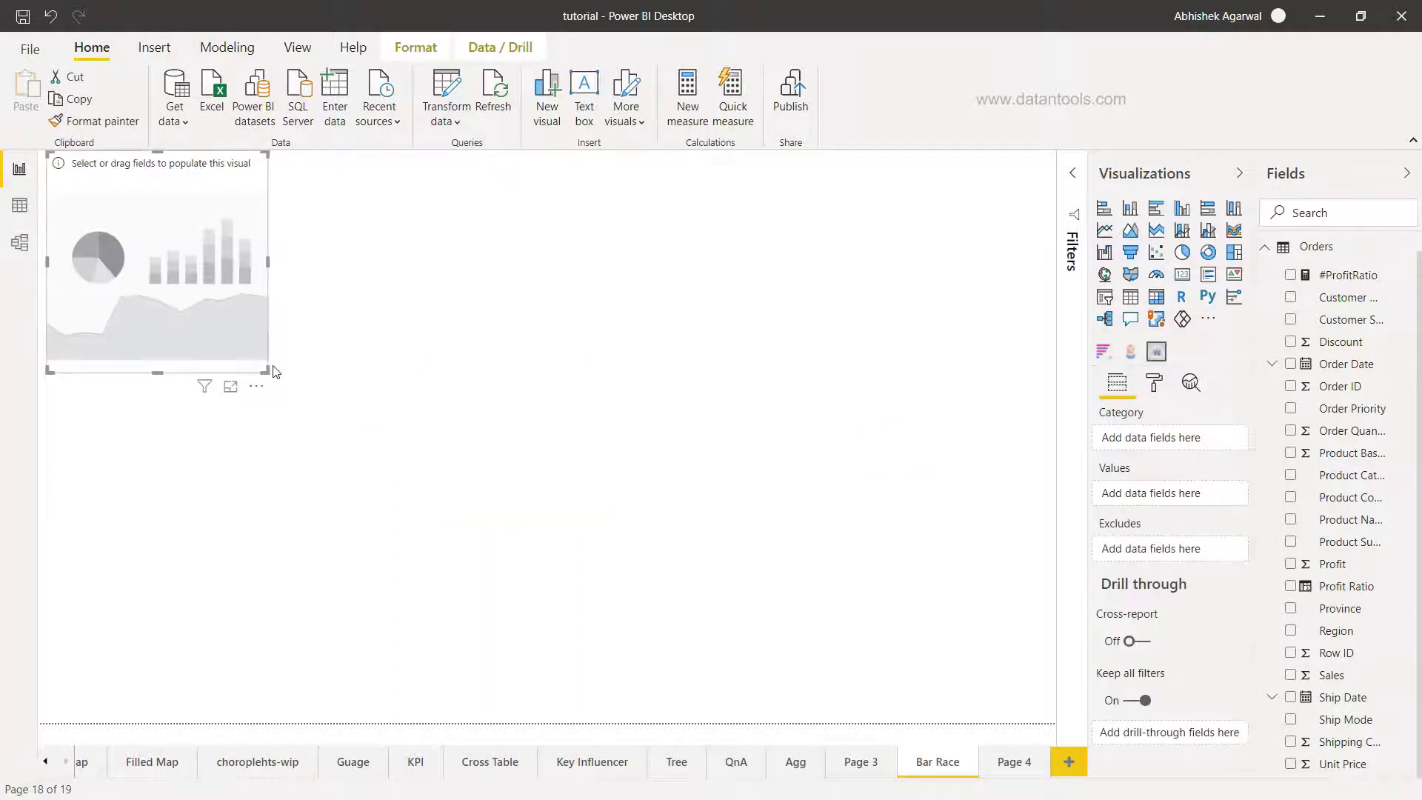
pyautogui.moveTo(267, 371); pyautogui.dragTo(682, 603)
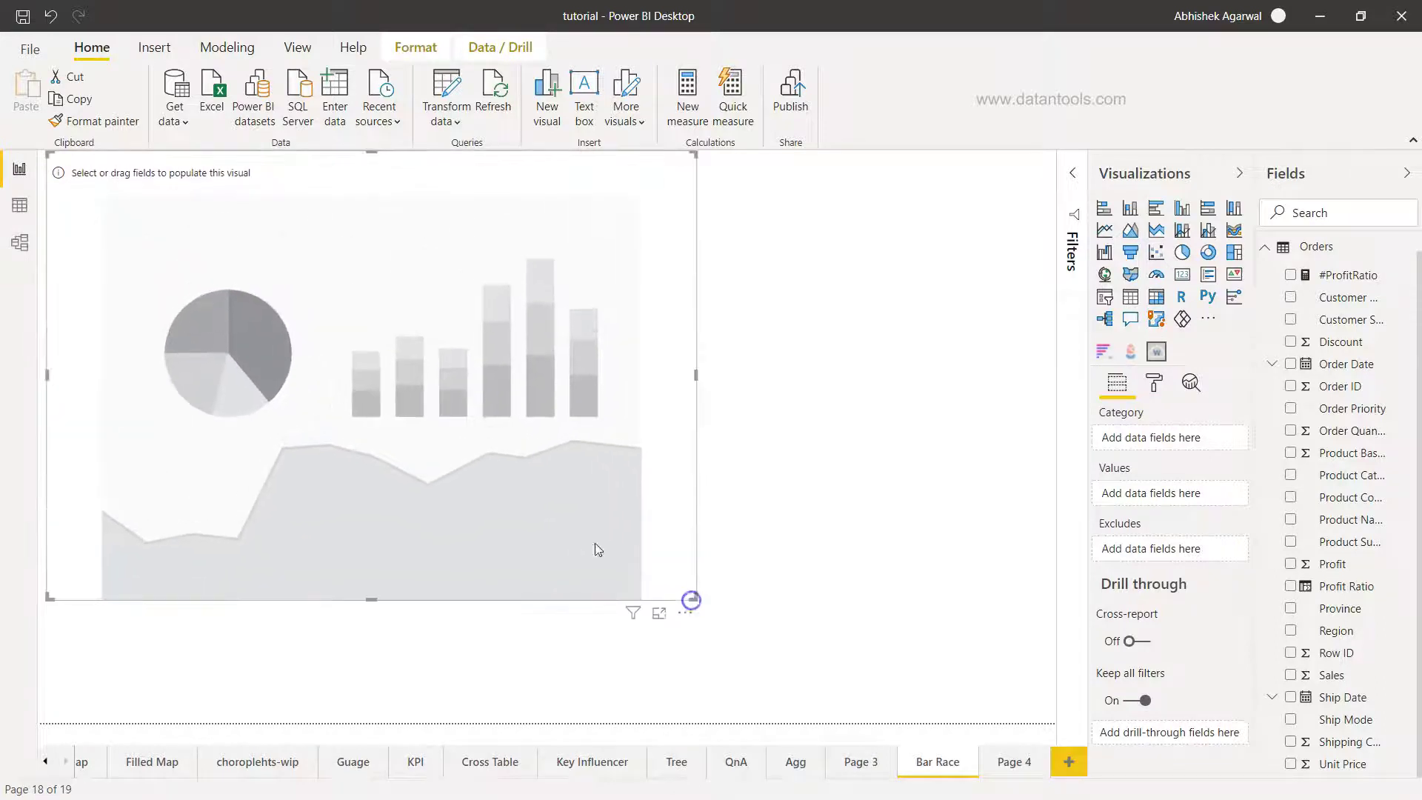
pyautogui.moveTo(422, 393); pyautogui.dragTo(682, 463)
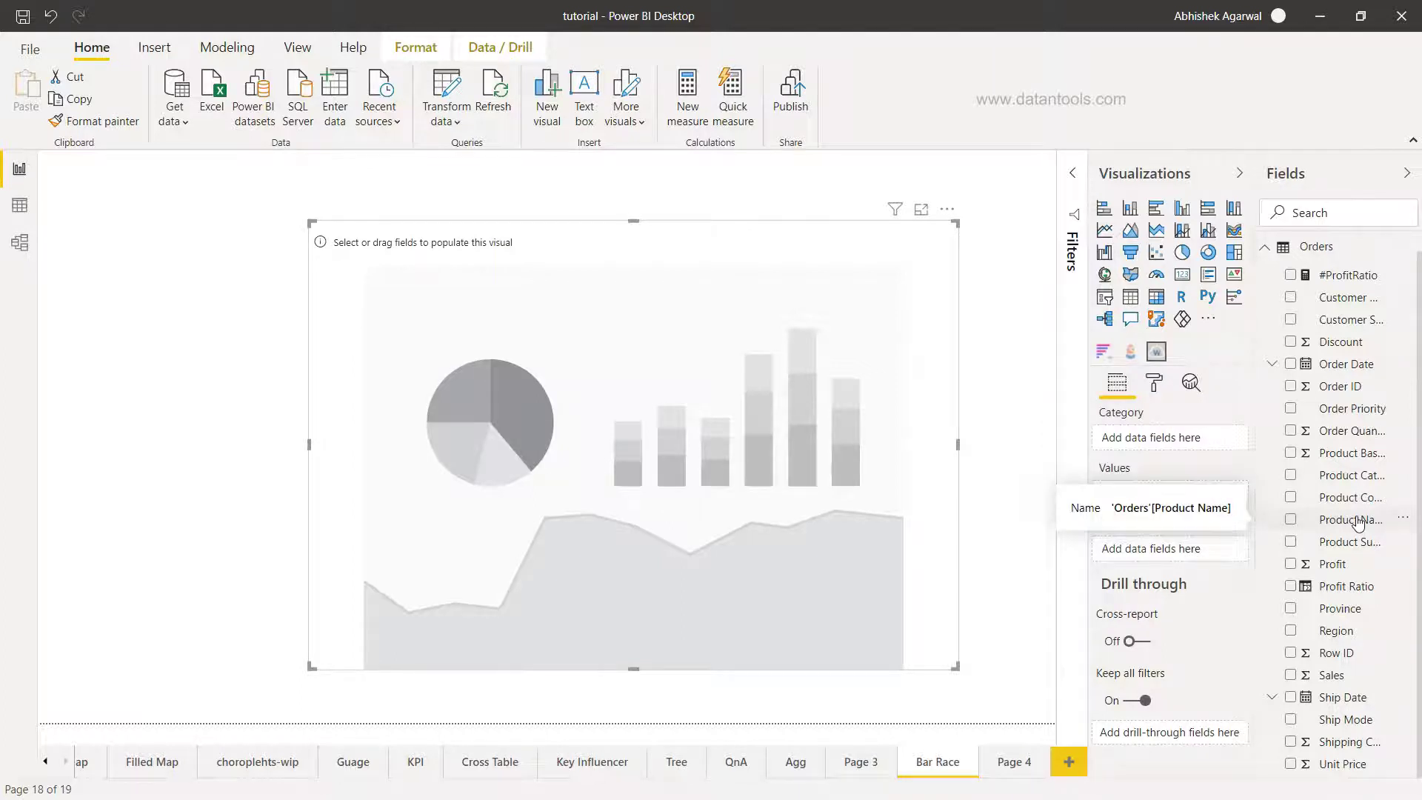
pyautogui.moveTo(1358, 522); pyautogui.dragTo(1168, 496)
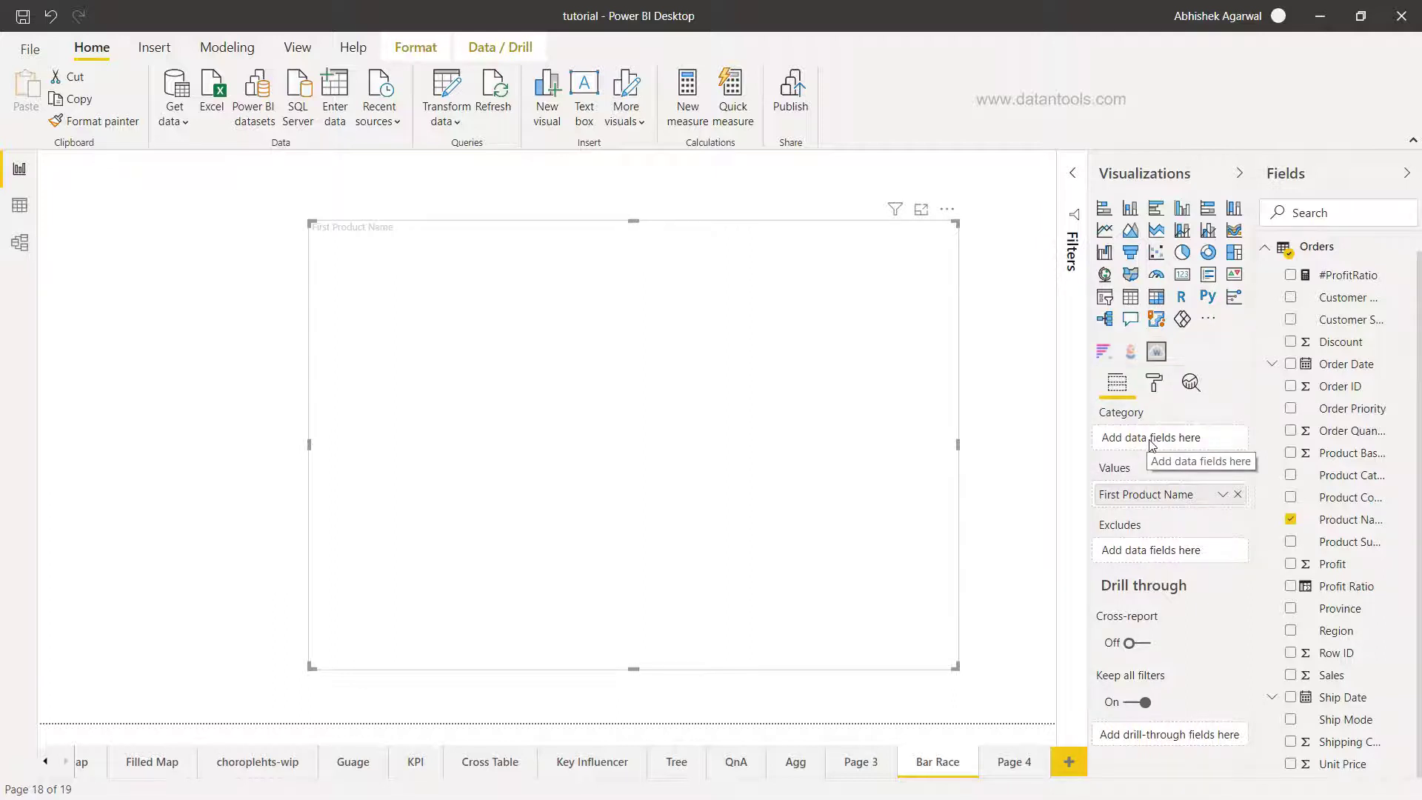
# - Move Product Name from Values to Category so product-name words appear, Xerox largest
pyautogui.moveTo(1155, 495); pyautogui.dragTo(1161, 438)
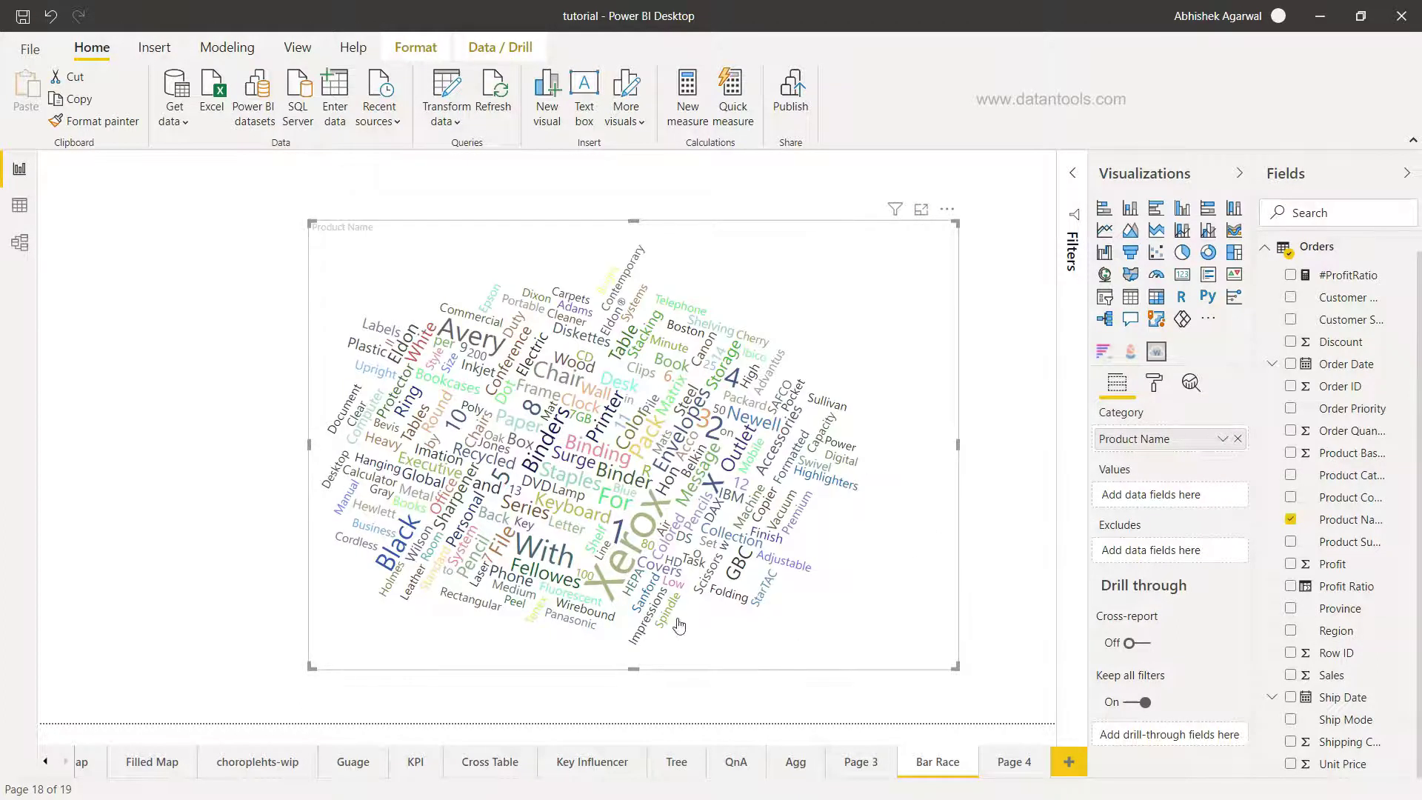
pyautogui.moveTo(633, 552)
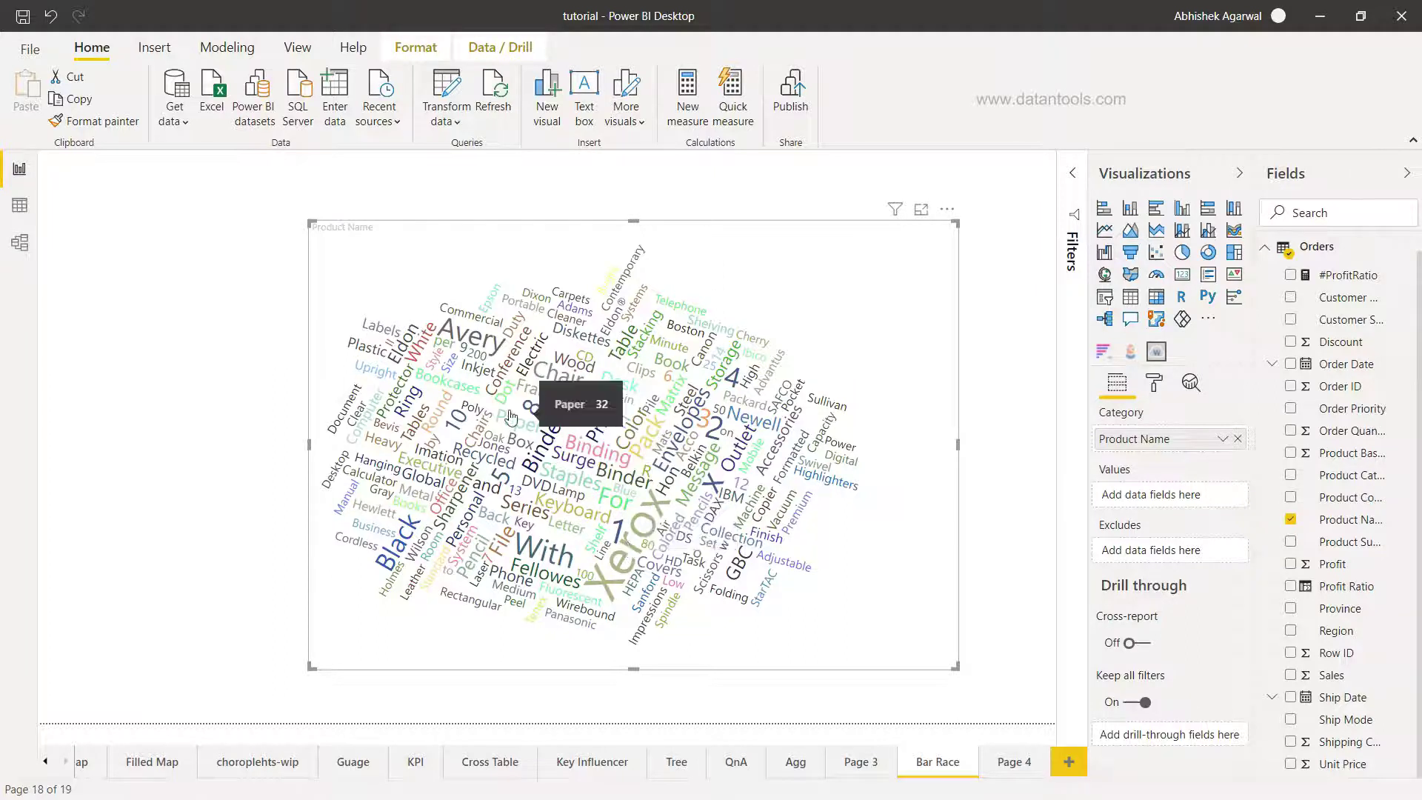
pyautogui.moveTo(741, 470)
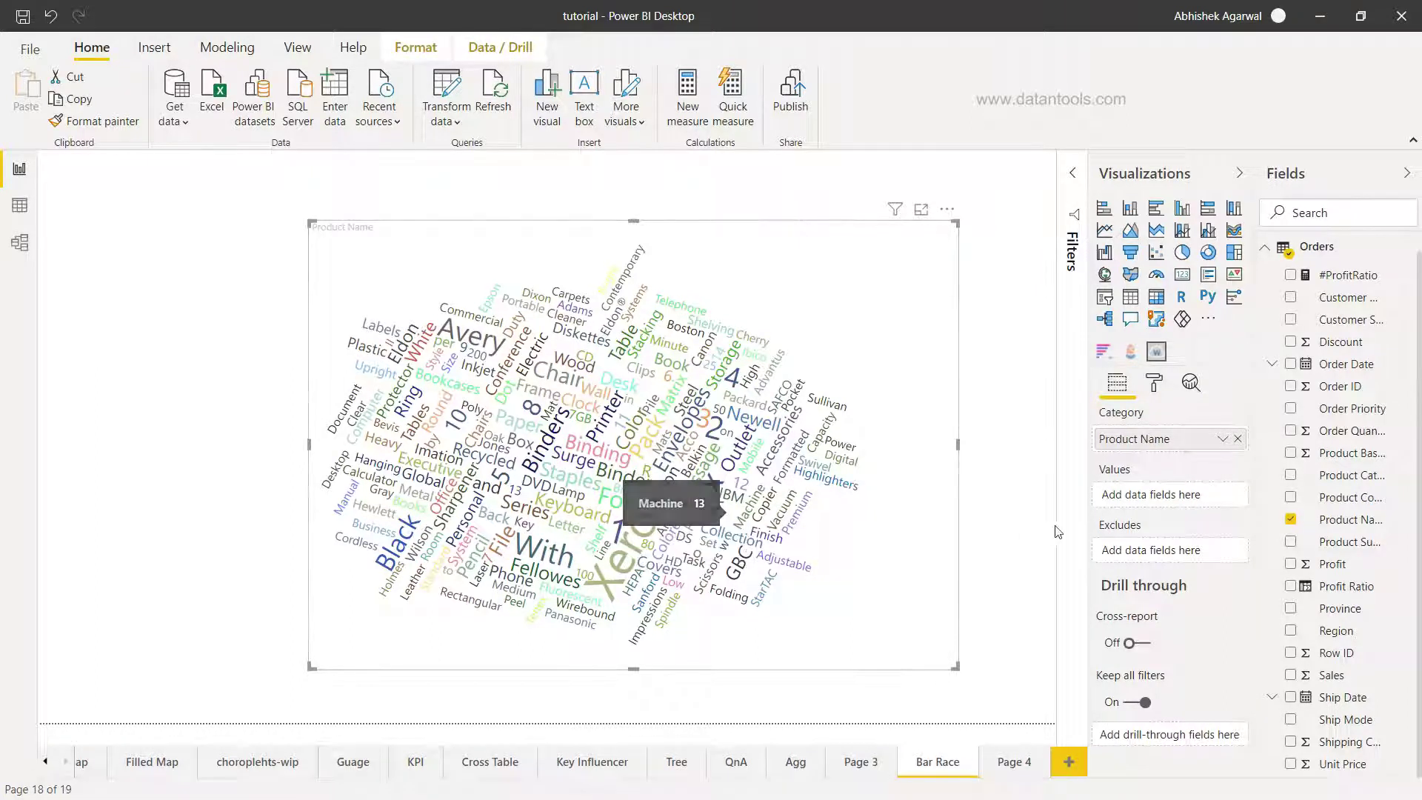
# - Put Sales in Values so Matrix, Conference and Printer grow largest
pyautogui.moveTo(1331, 679); pyautogui.dragTo(1164, 503)
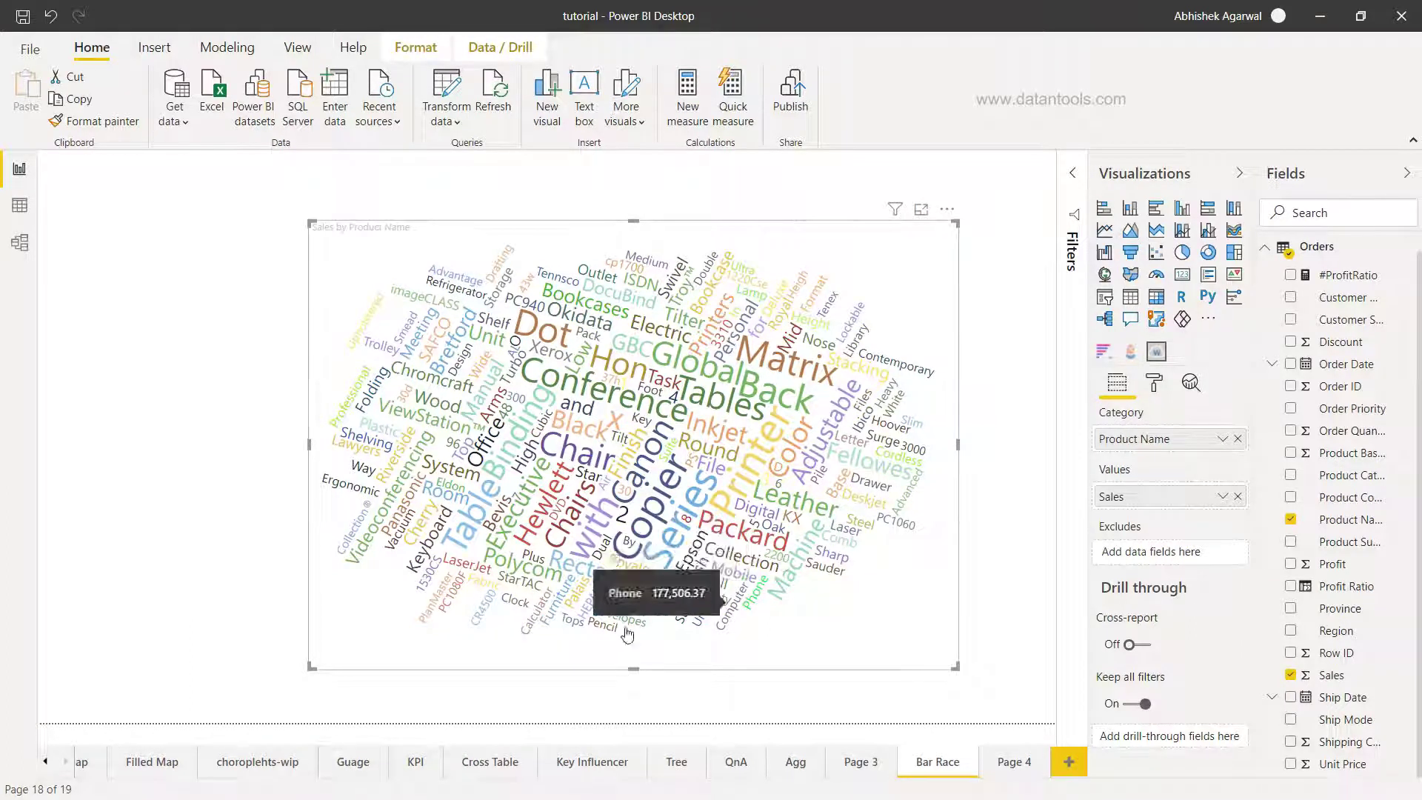
pyautogui.moveTo(609, 461)
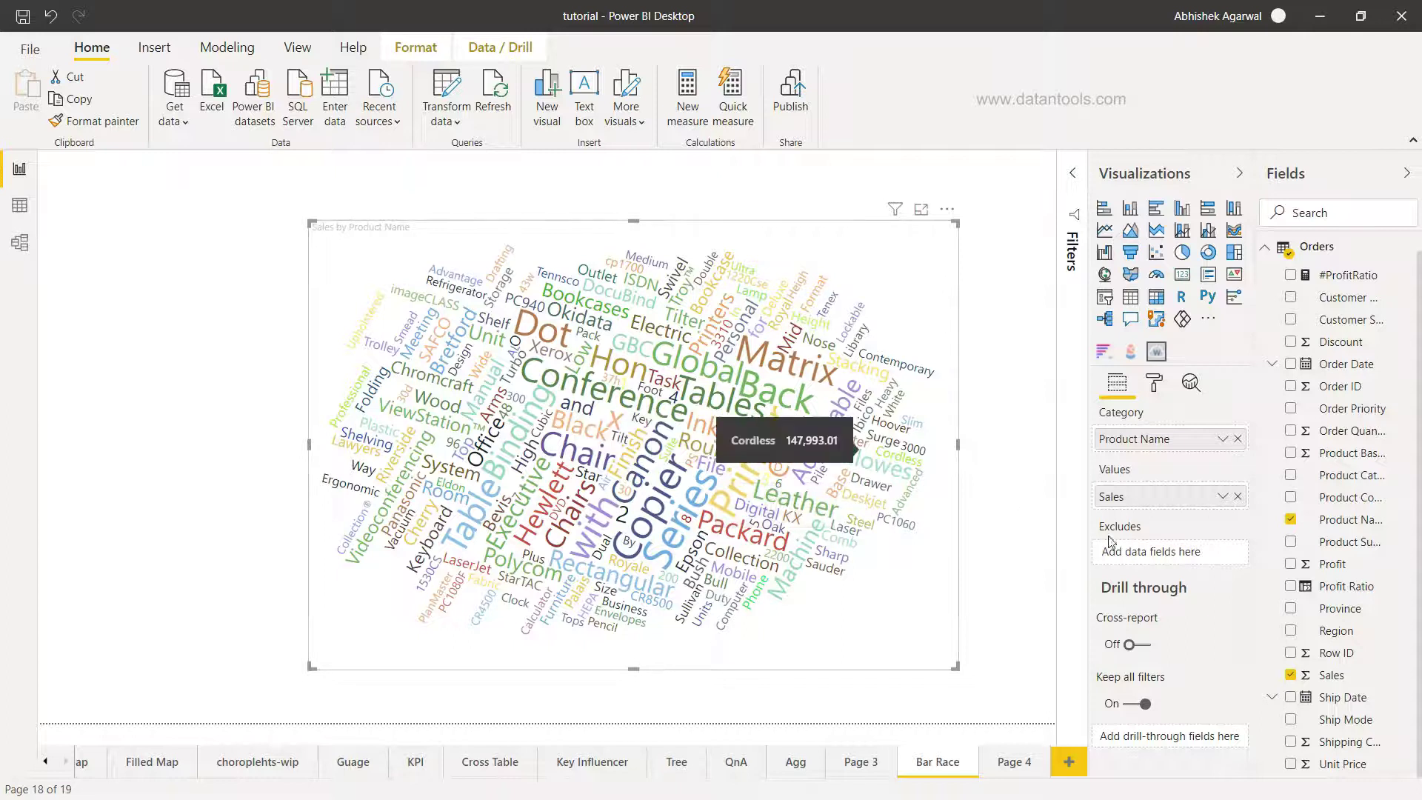
# - Replace Sales with Profit in the word cloud's Values
pyautogui.click(1244, 499)
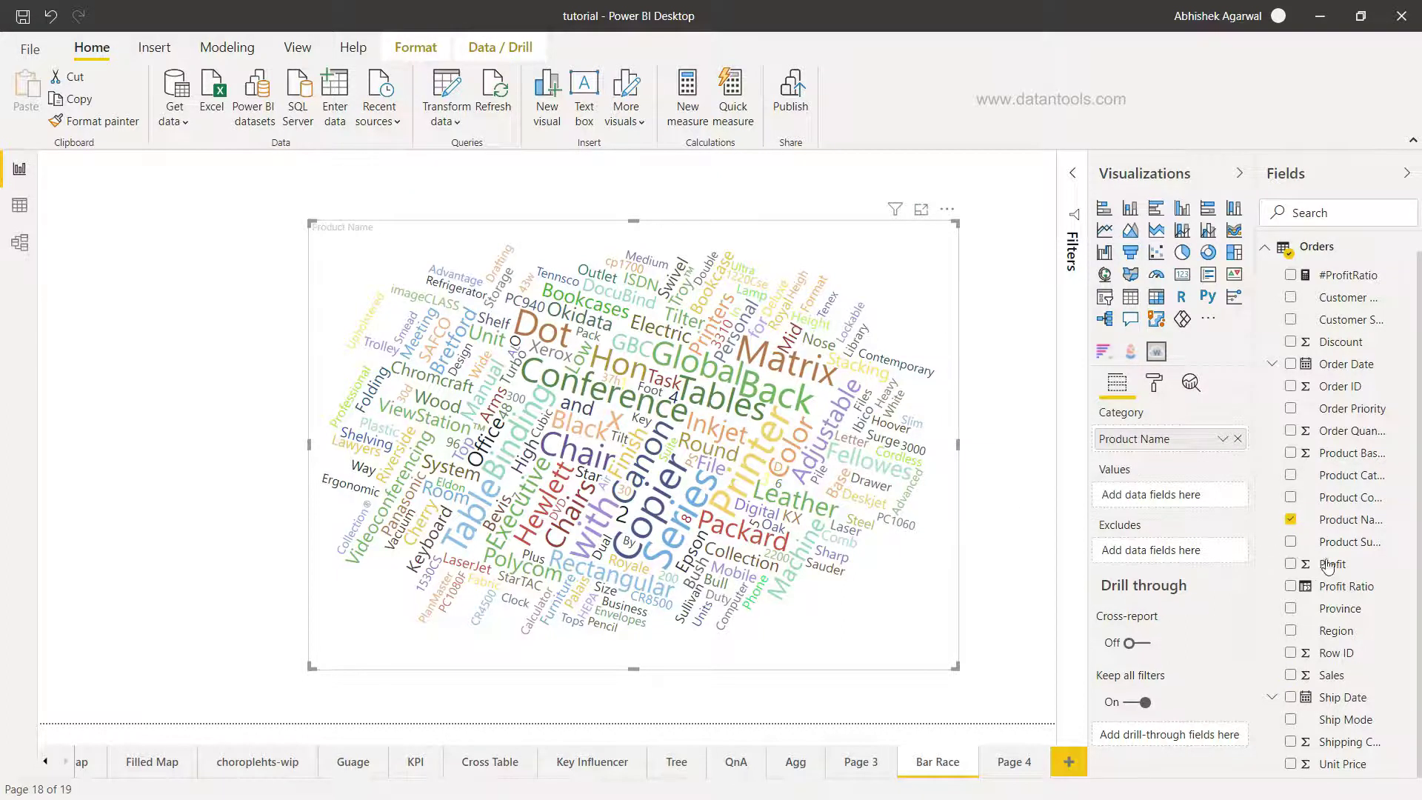
pyautogui.moveTo(1331, 564); pyautogui.dragTo(1163, 502)
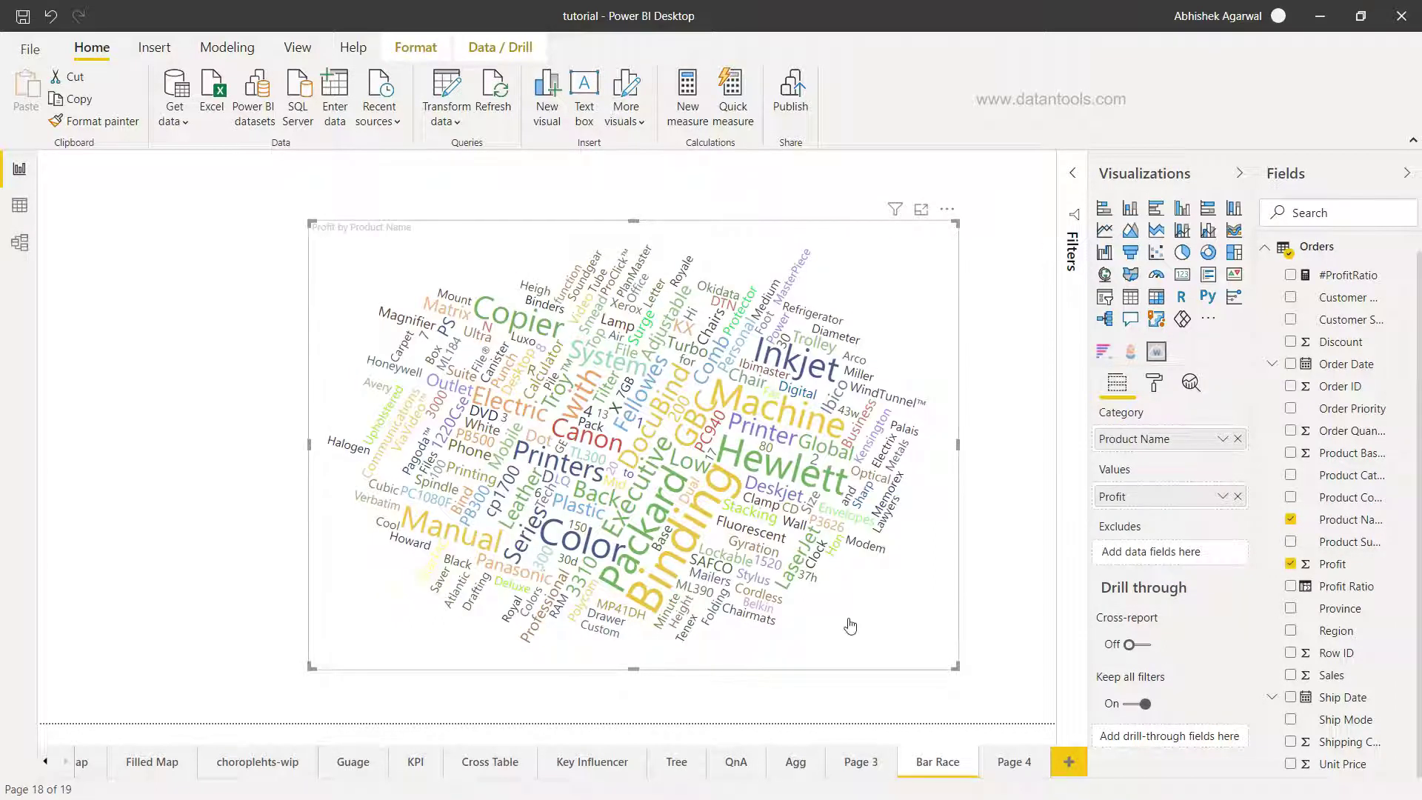
pyautogui.moveTo(767, 413)
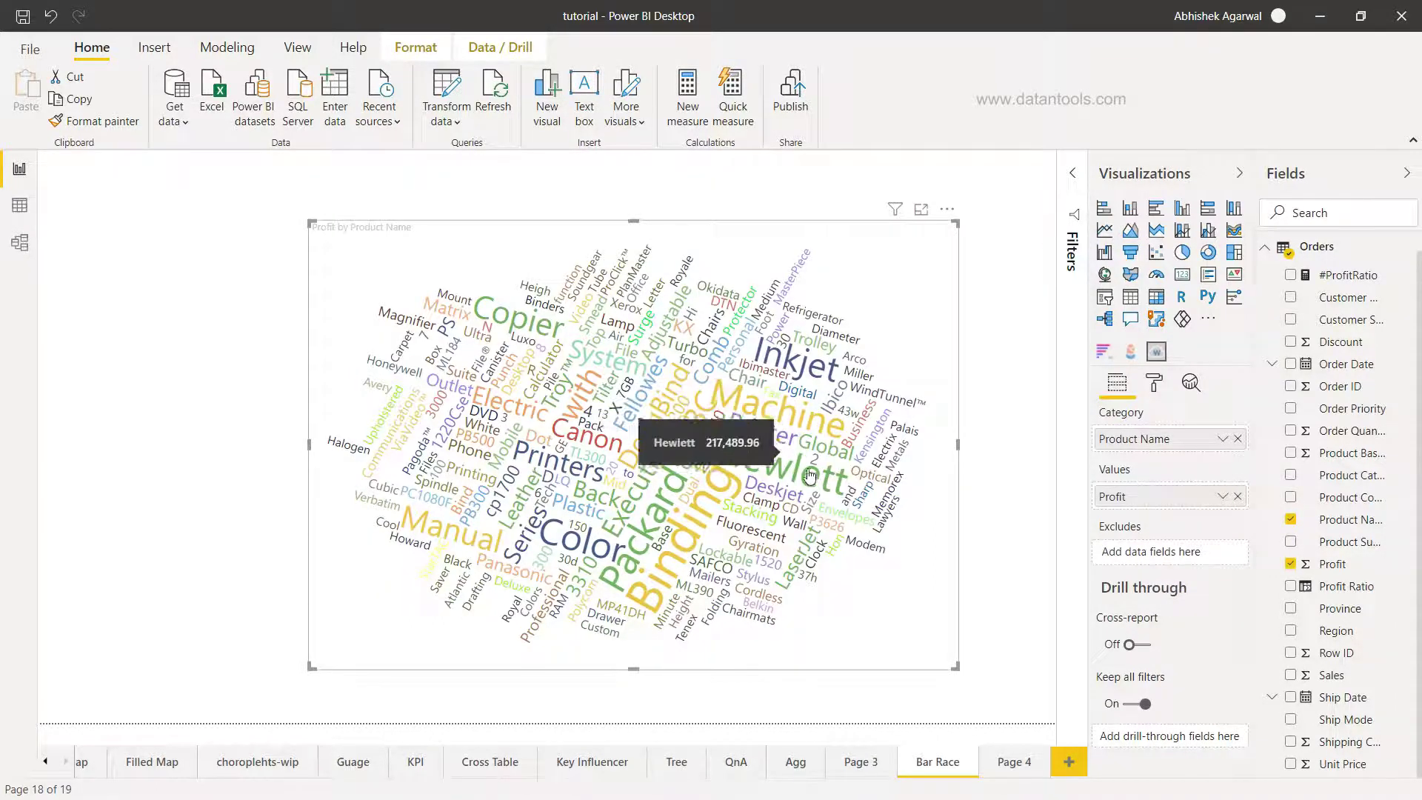
pyautogui.moveTo(506, 306)
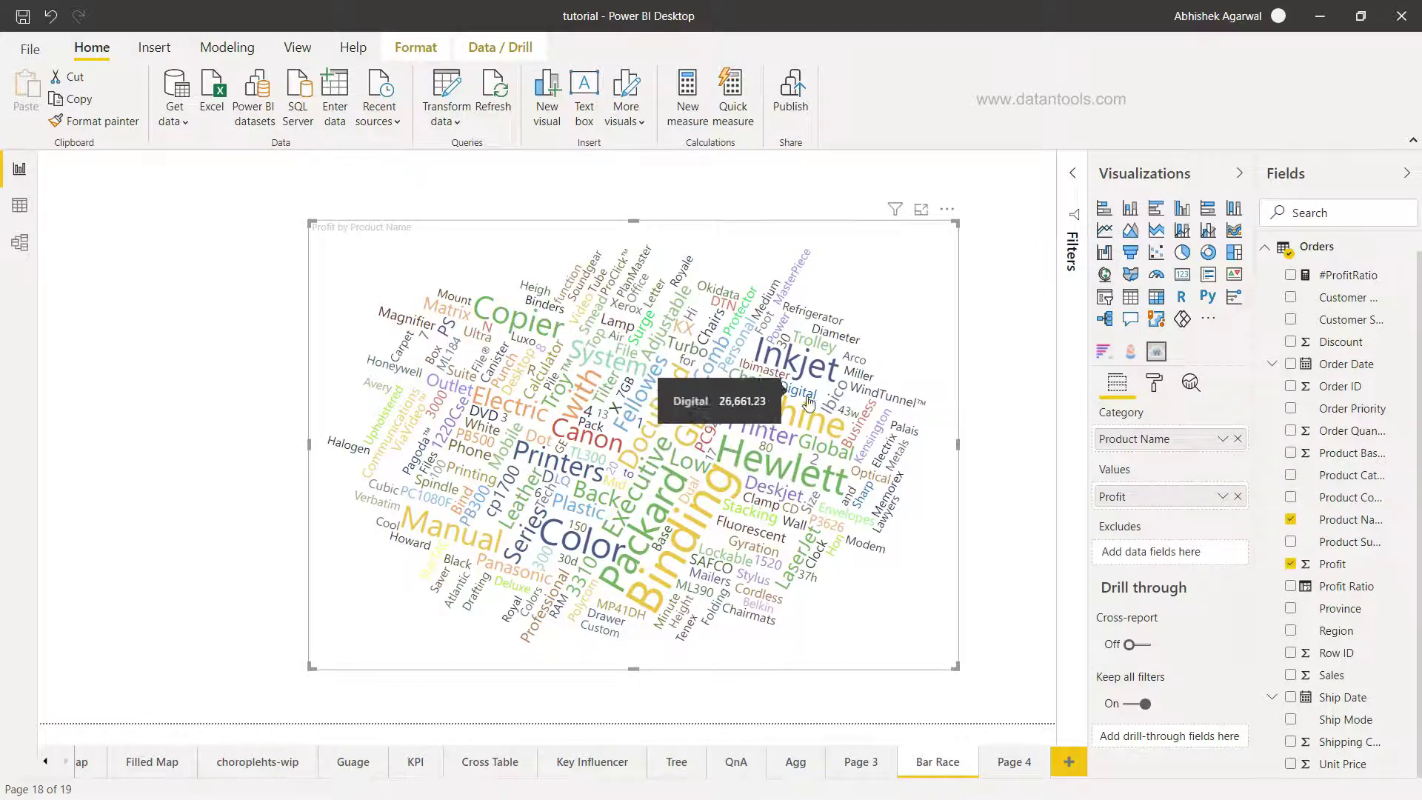
pyautogui.moveTo(621, 521)
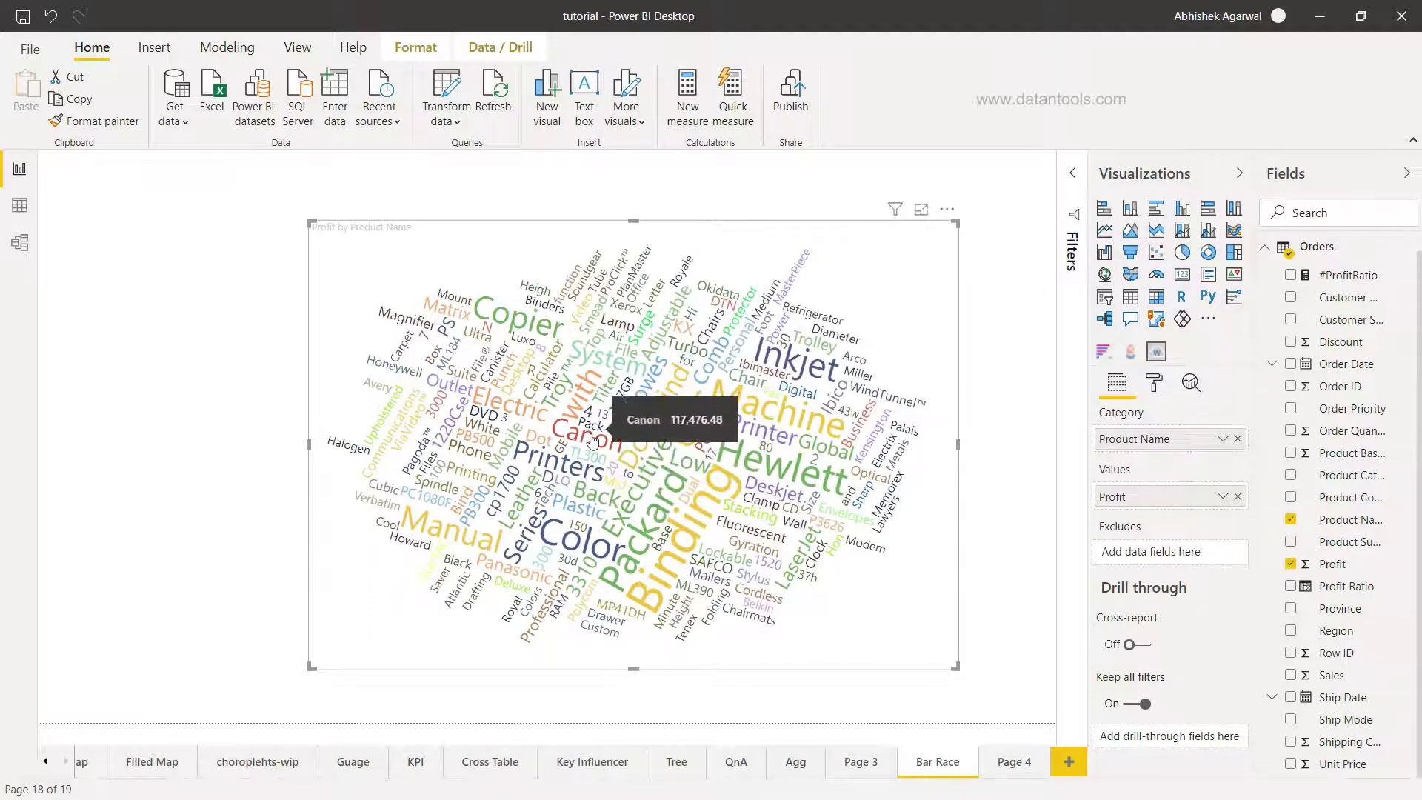
pyautogui.moveTo(600, 439)
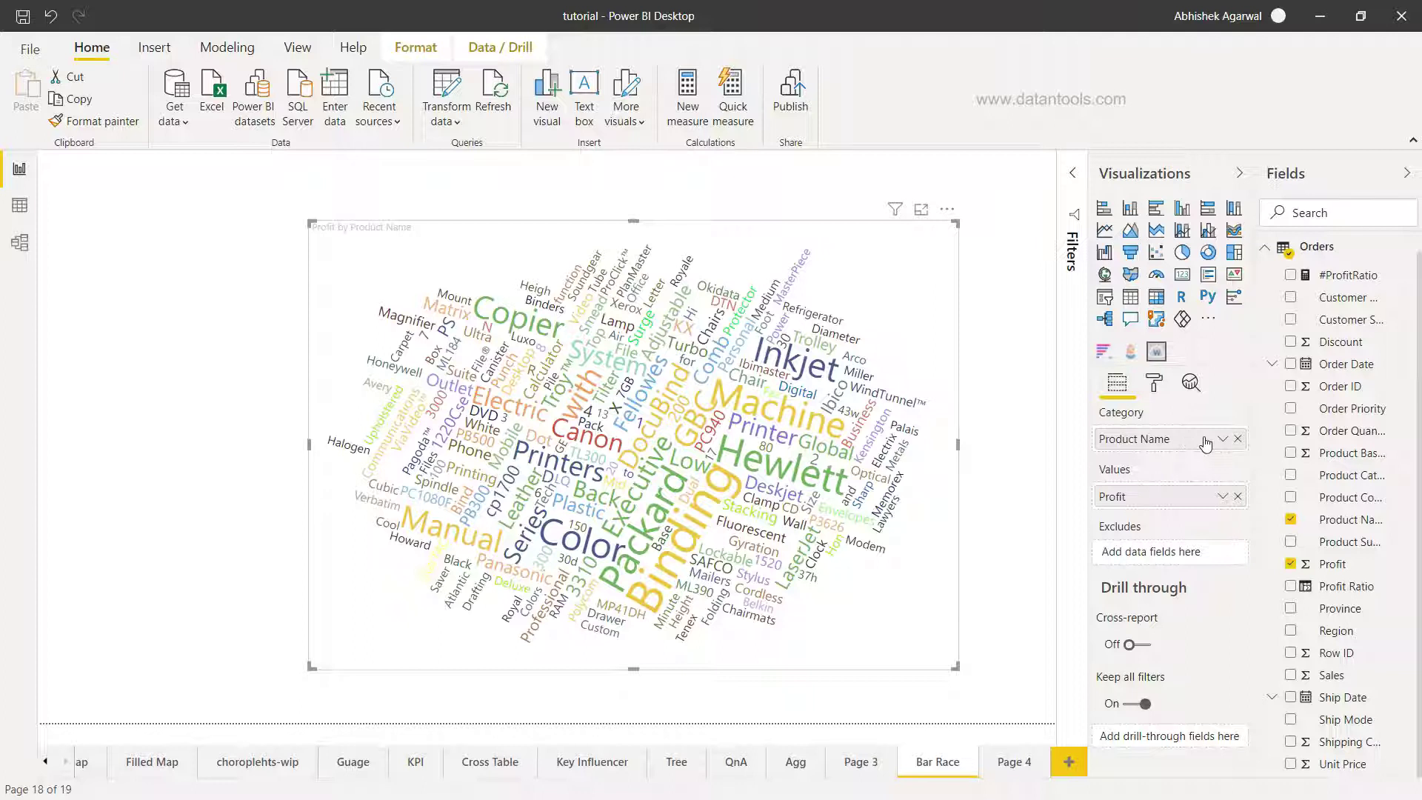
pyautogui.scroll(1, 1355, 540)
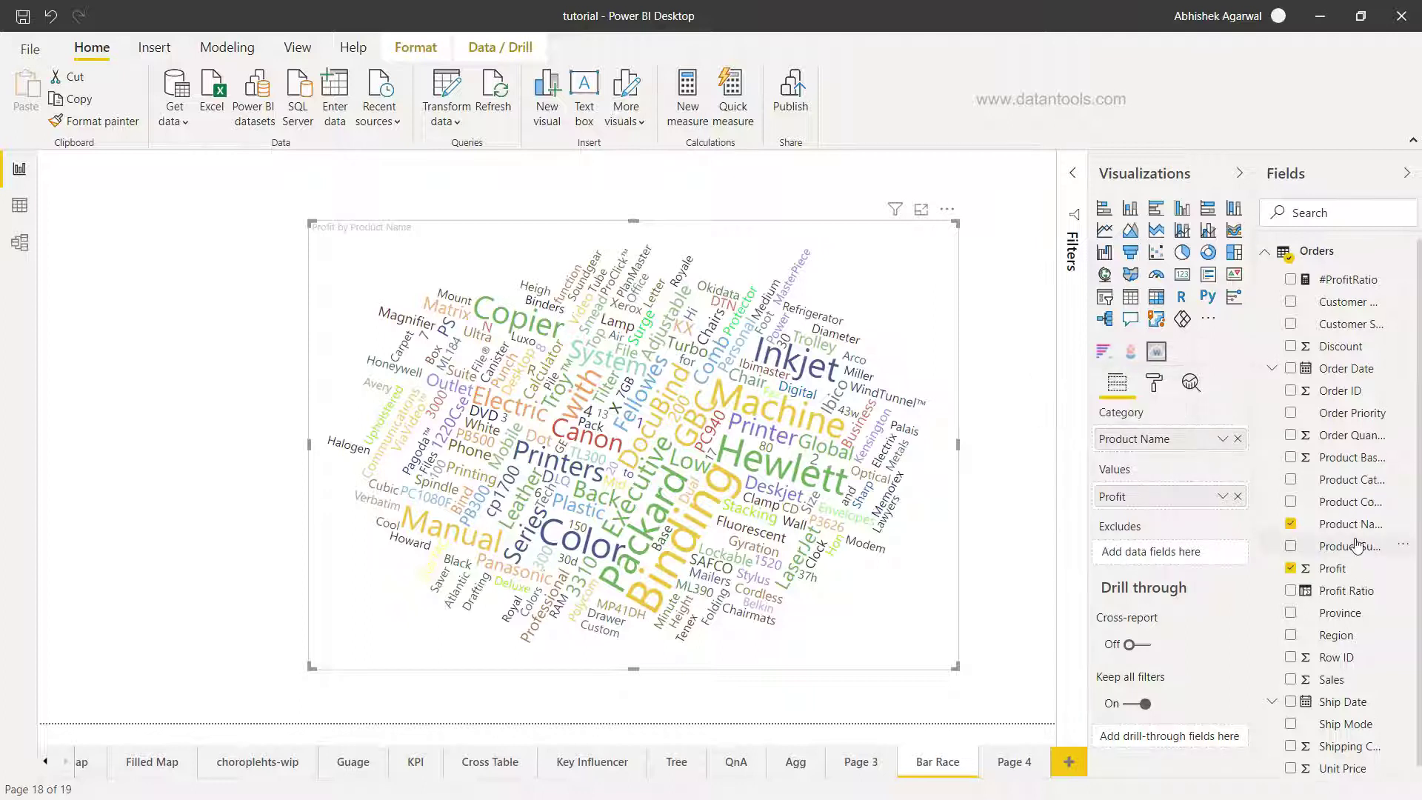
pyautogui.scroll(-1, 1317, 524)
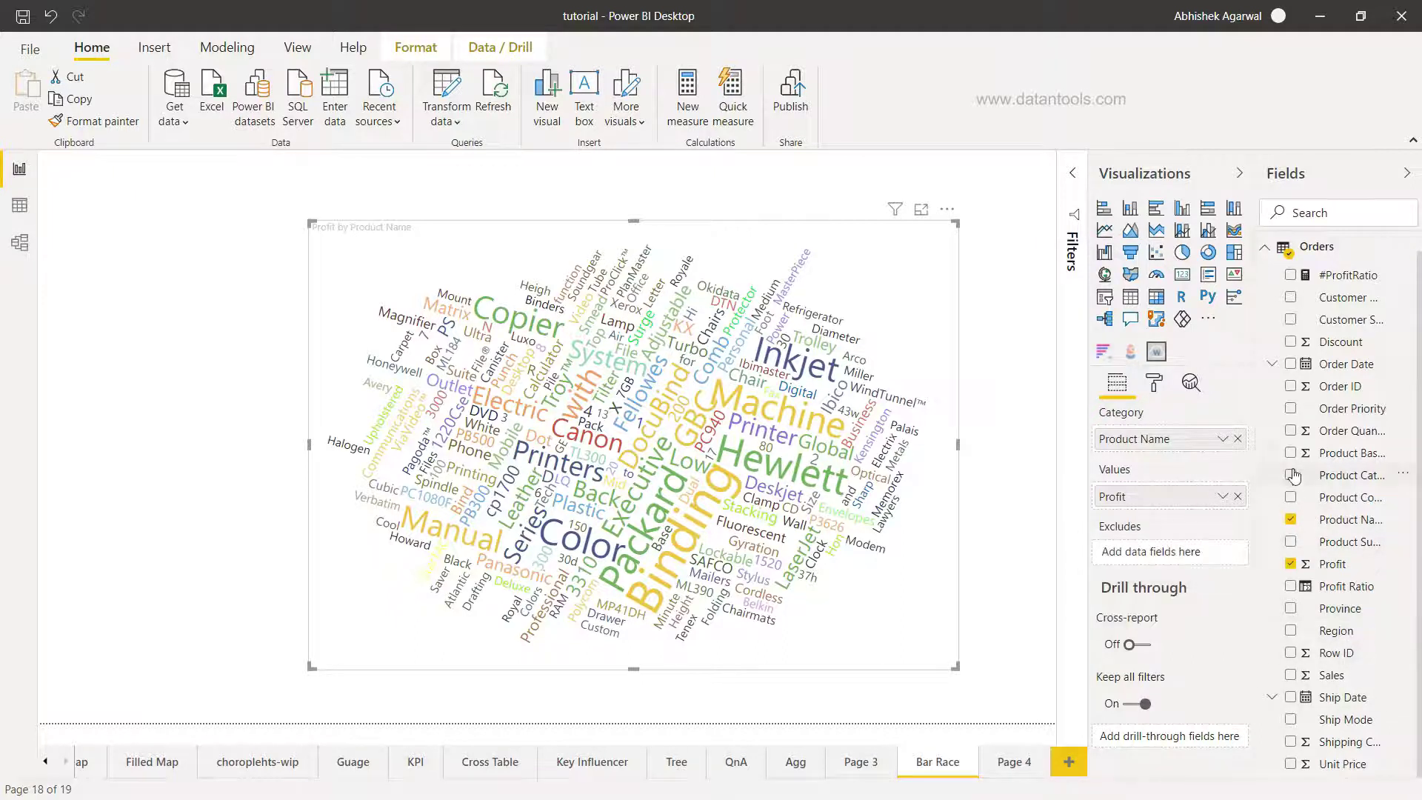
# - Swap Product Name for Province in Category, making Ontario the largest word
pyautogui.click(1238, 439)
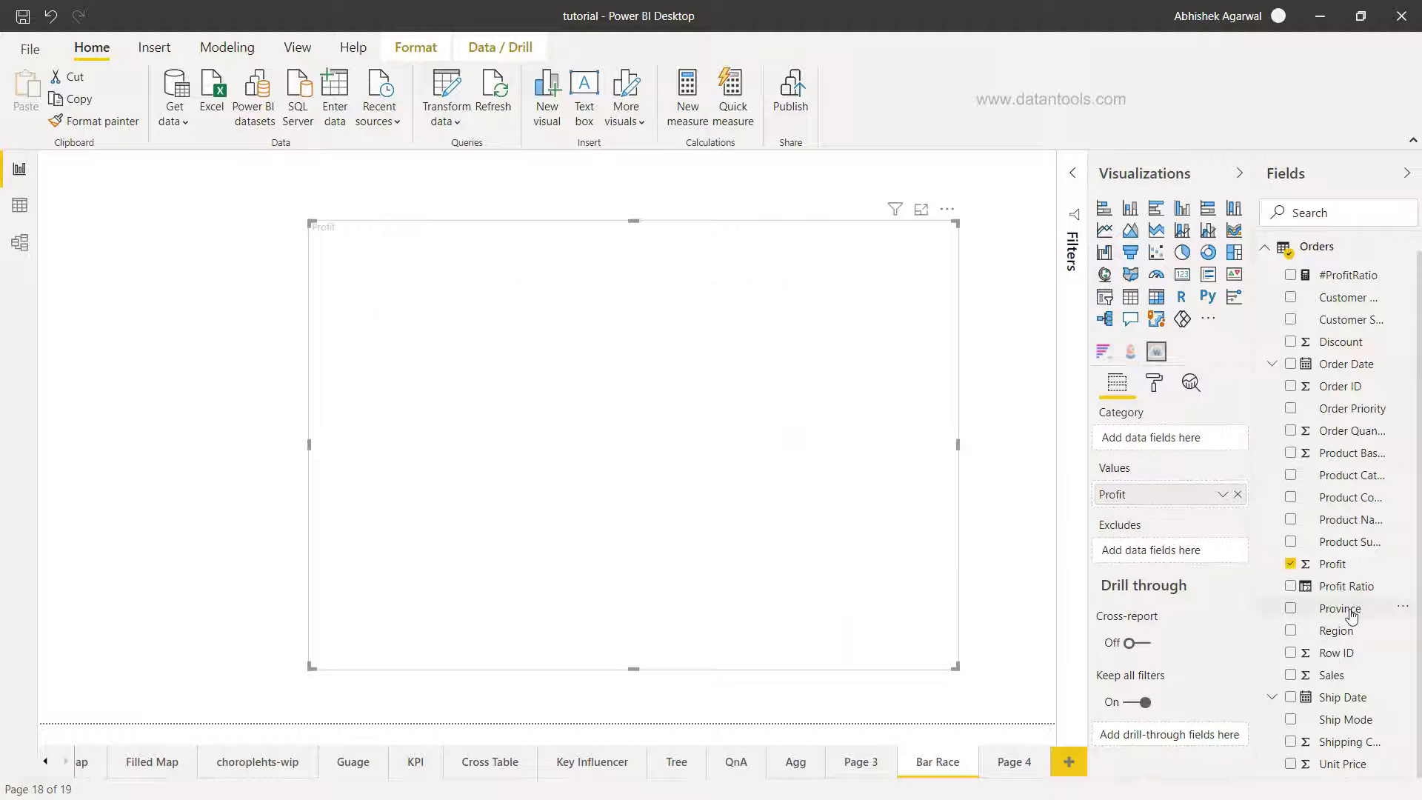
pyautogui.moveTo(1345, 609); pyautogui.dragTo(1173, 440)
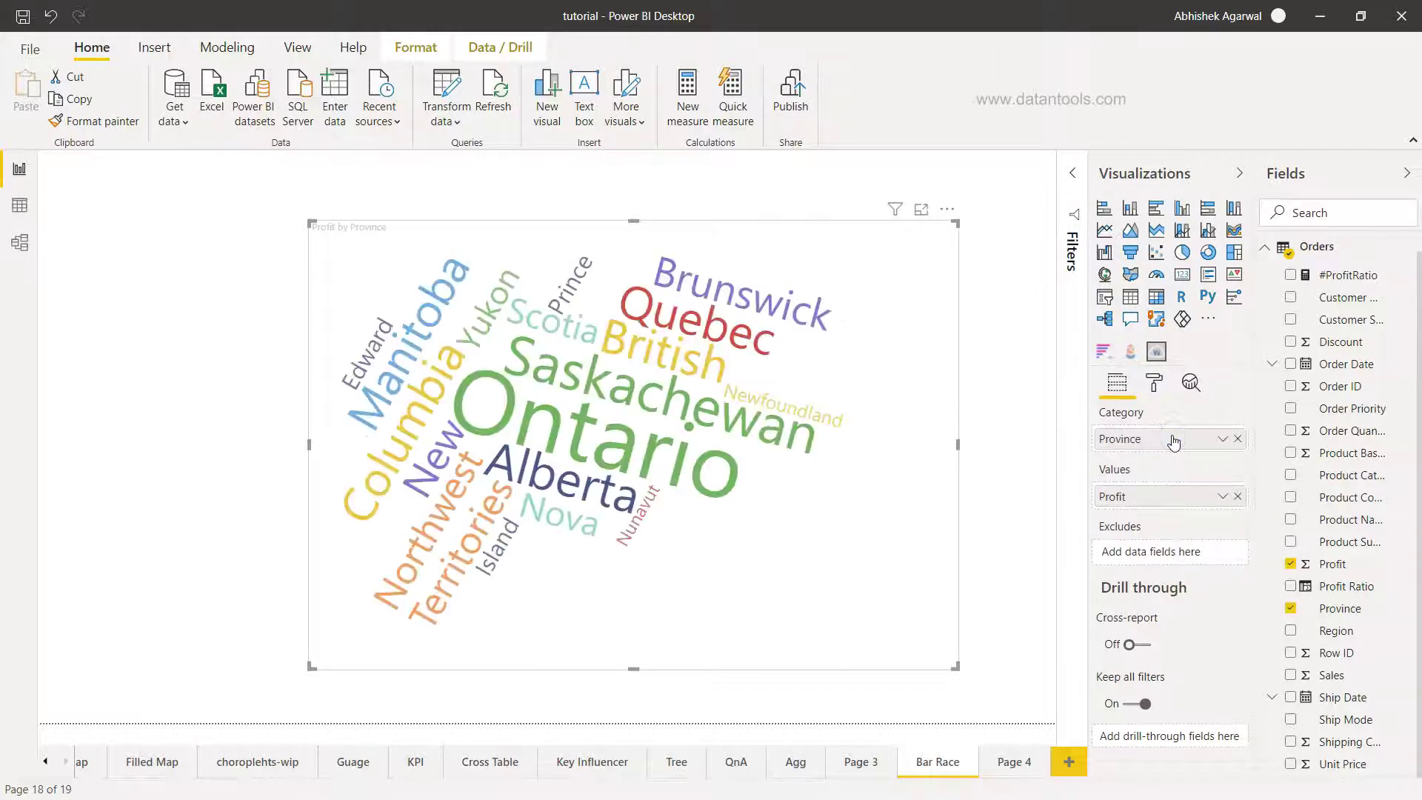
pyautogui.moveTo(737, 512)
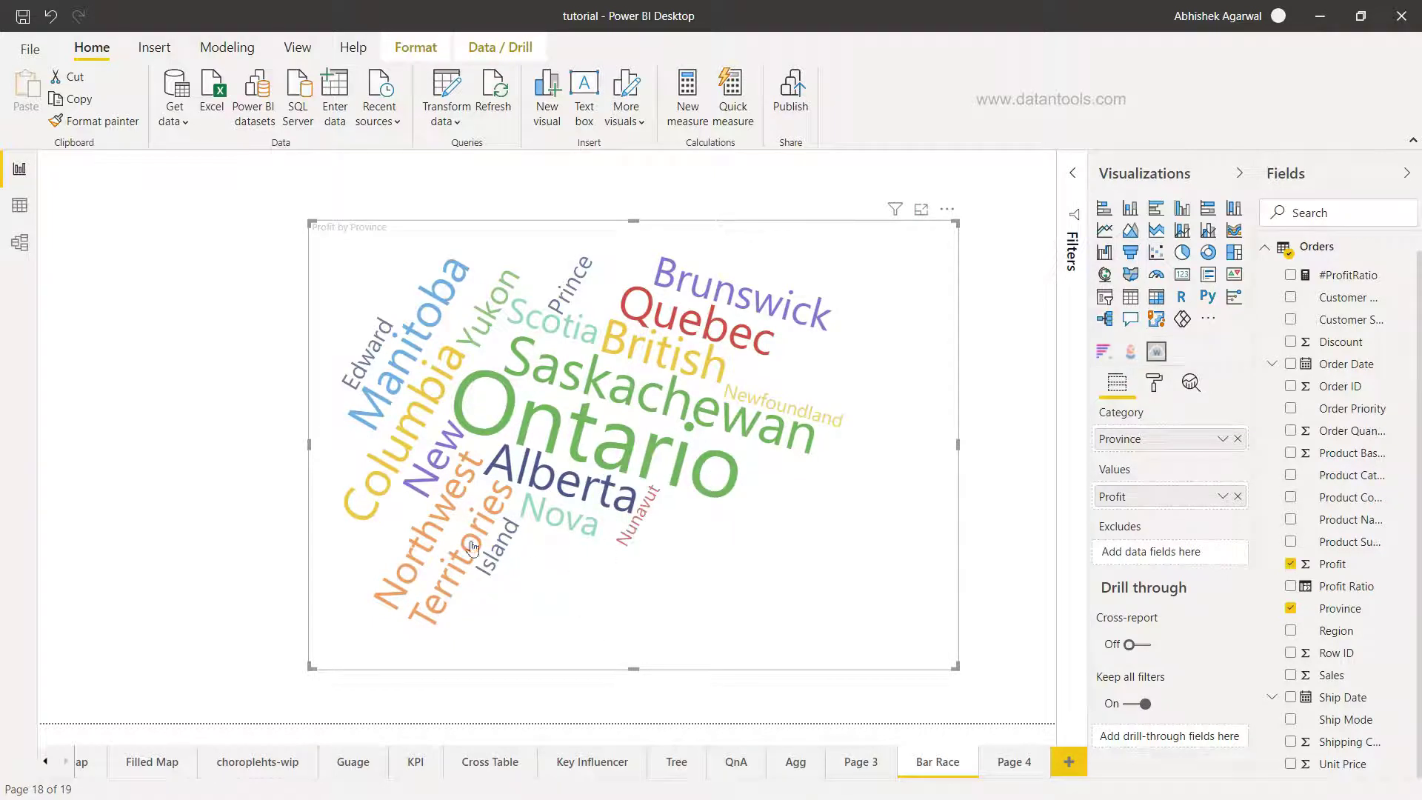
pyautogui.moveTo(519, 501)
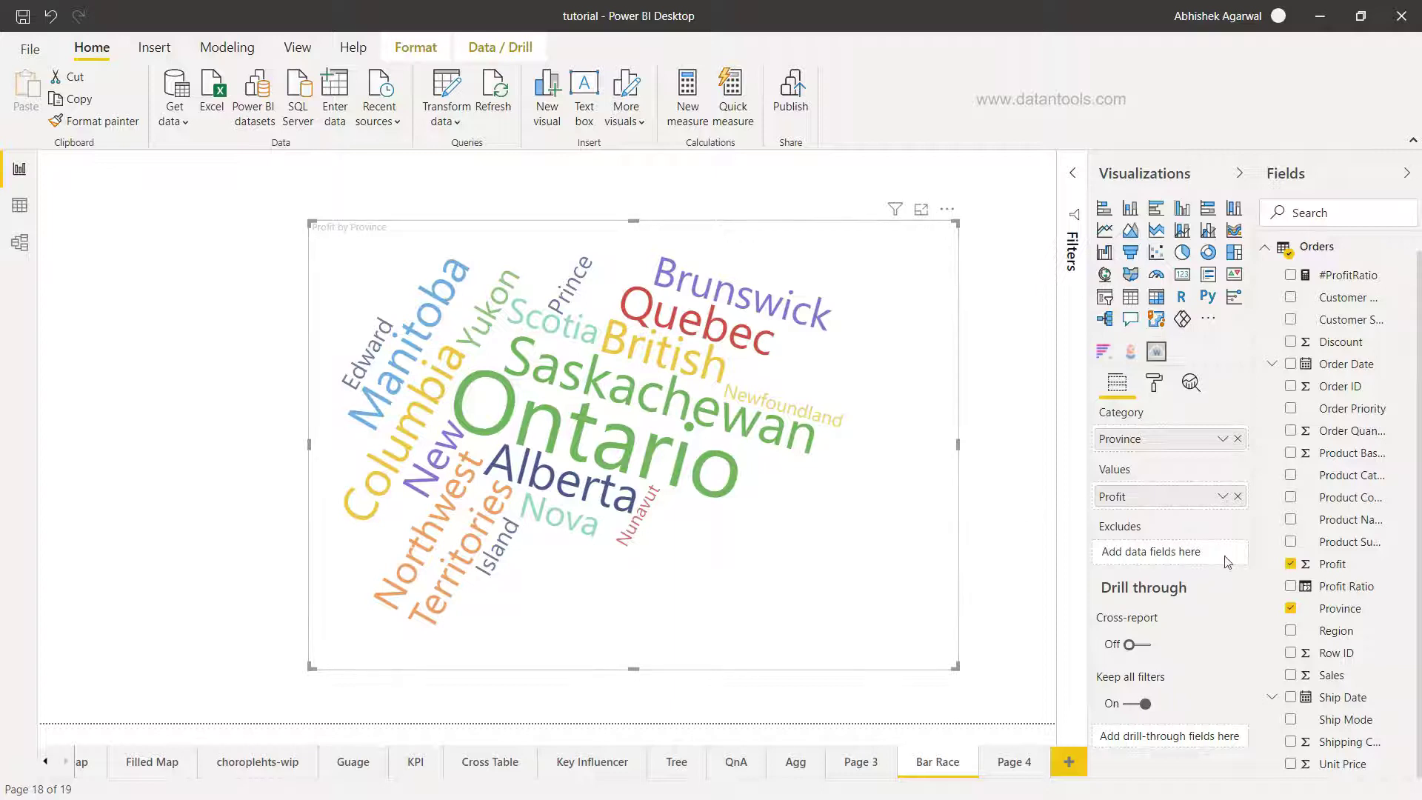
pyautogui.moveTo(1330, 653); pyautogui.dragTo(1083, 611)
# - Expand the word cloud's Data colors formatting and review each province's colour
pyautogui.click(1153, 385)
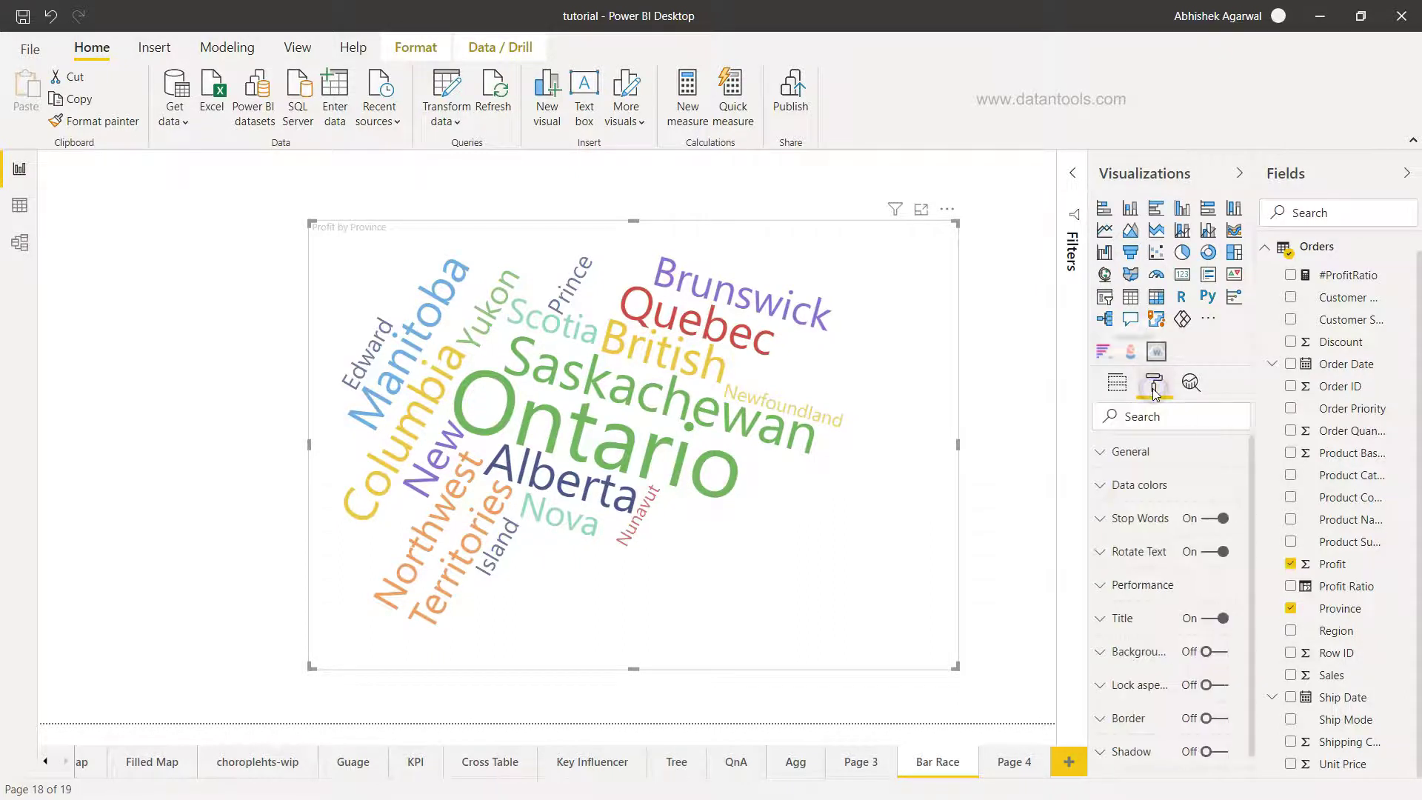
pyautogui.click(1124, 488)
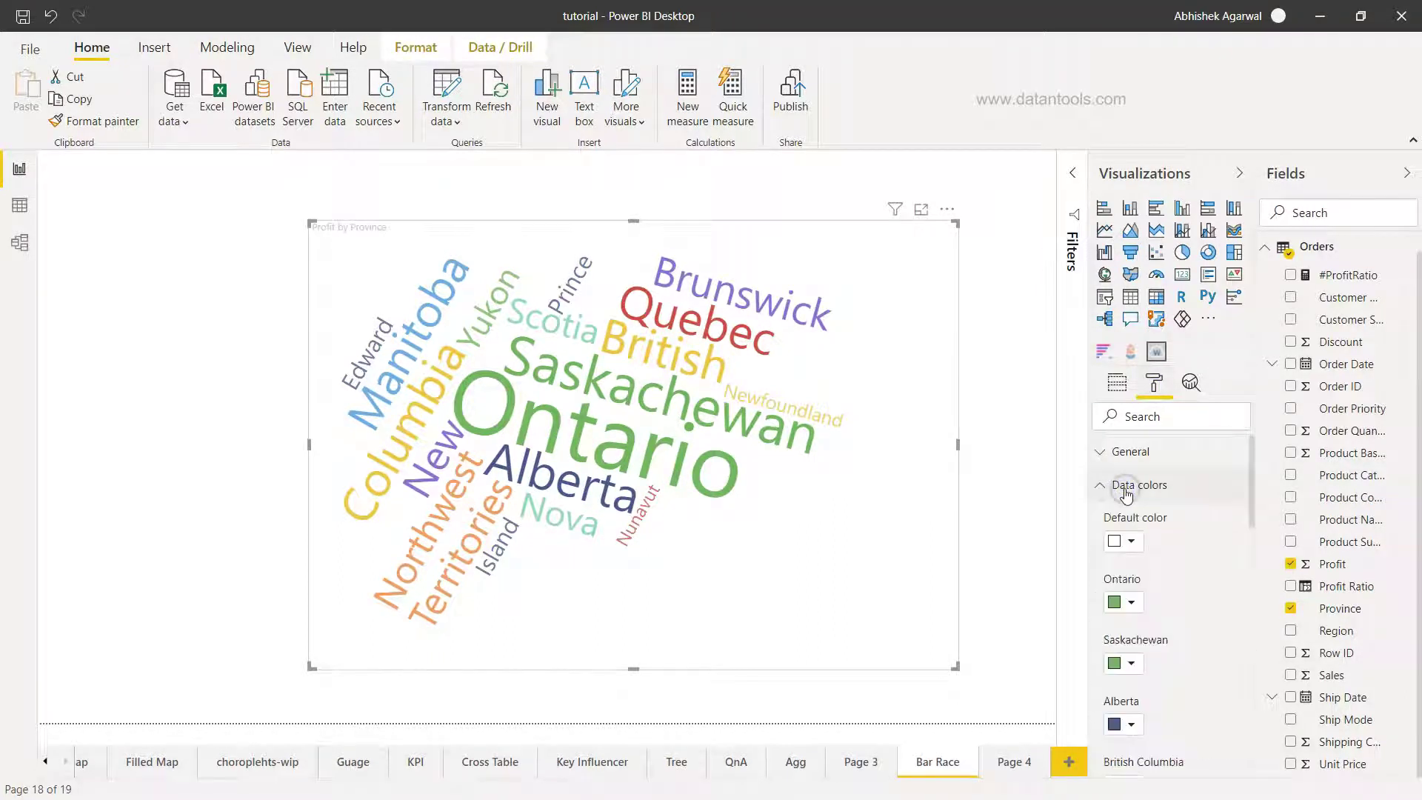
pyautogui.scroll(-1, 1130, 563)
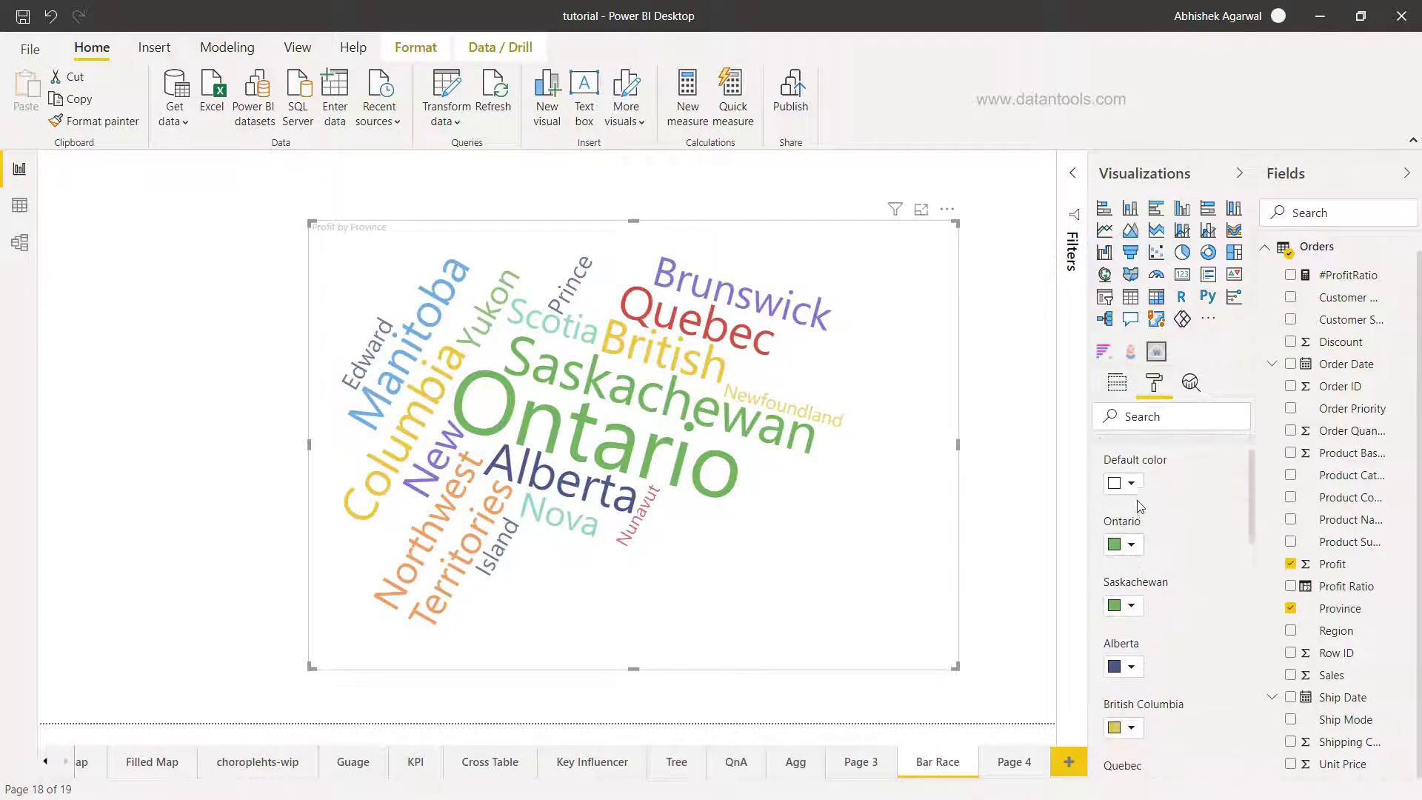
pyautogui.scroll(-2, 1139, 567)
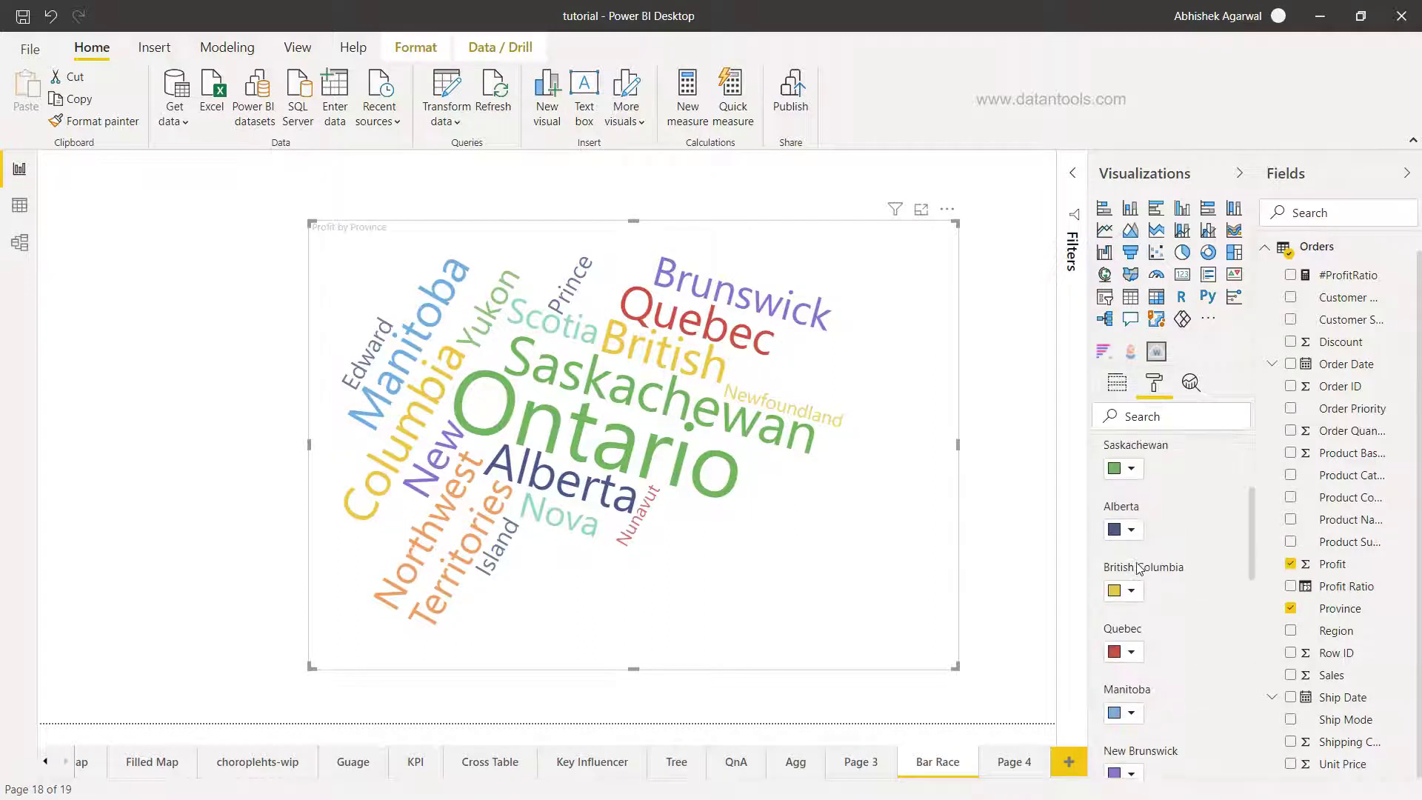
pyautogui.scroll(-8, 1139, 567)
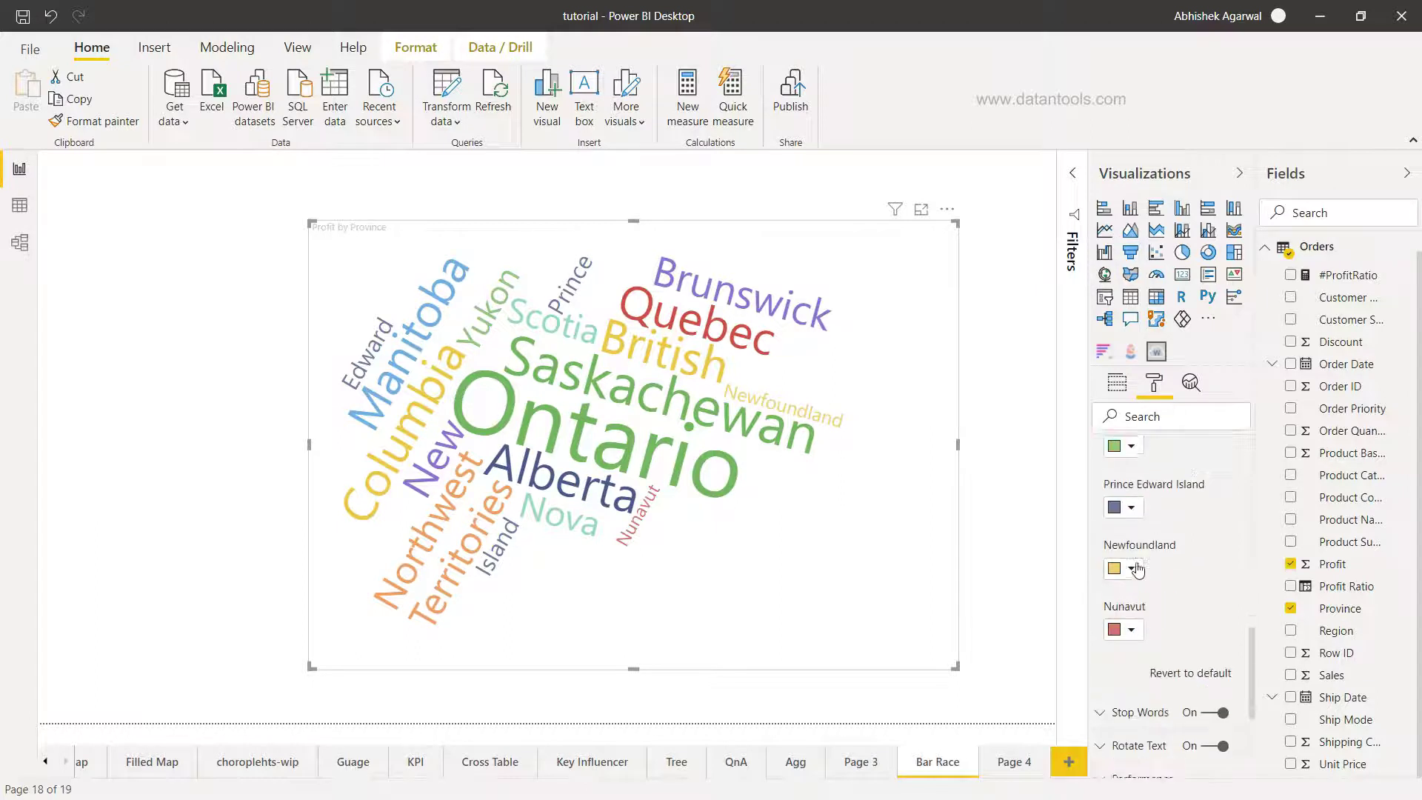
pyautogui.scroll(-1, 1138, 569)
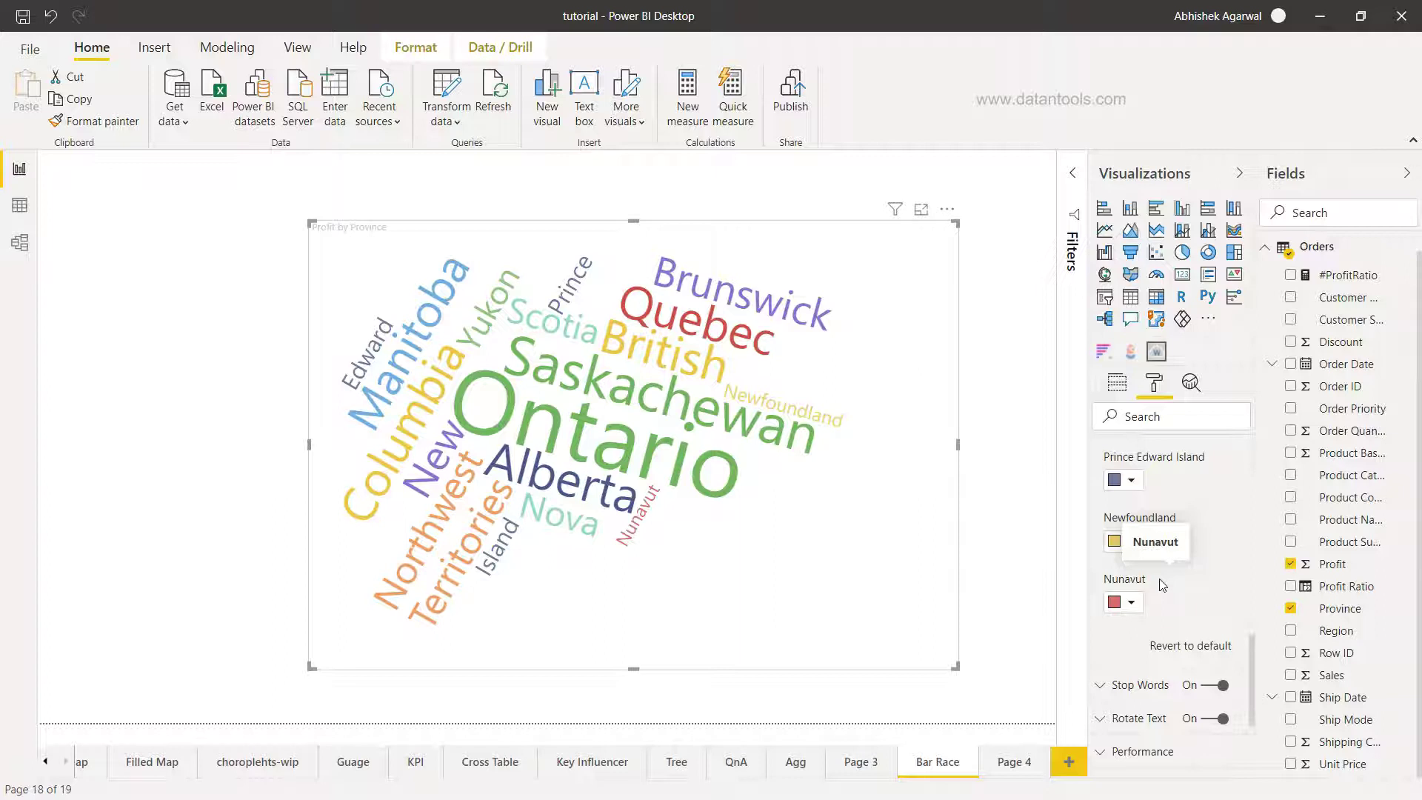
pyautogui.scroll(-2, 1167, 585)
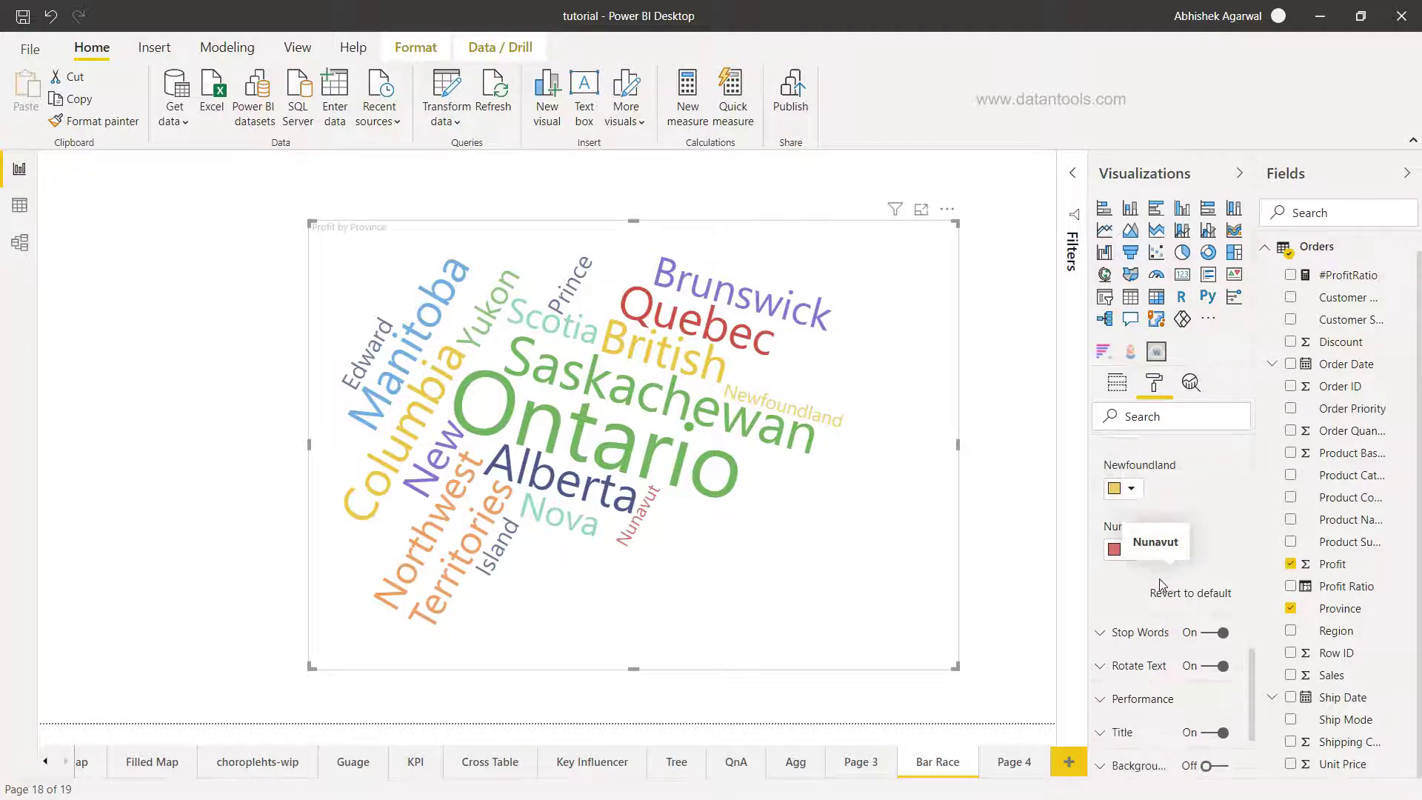
pyautogui.click(1101, 633)
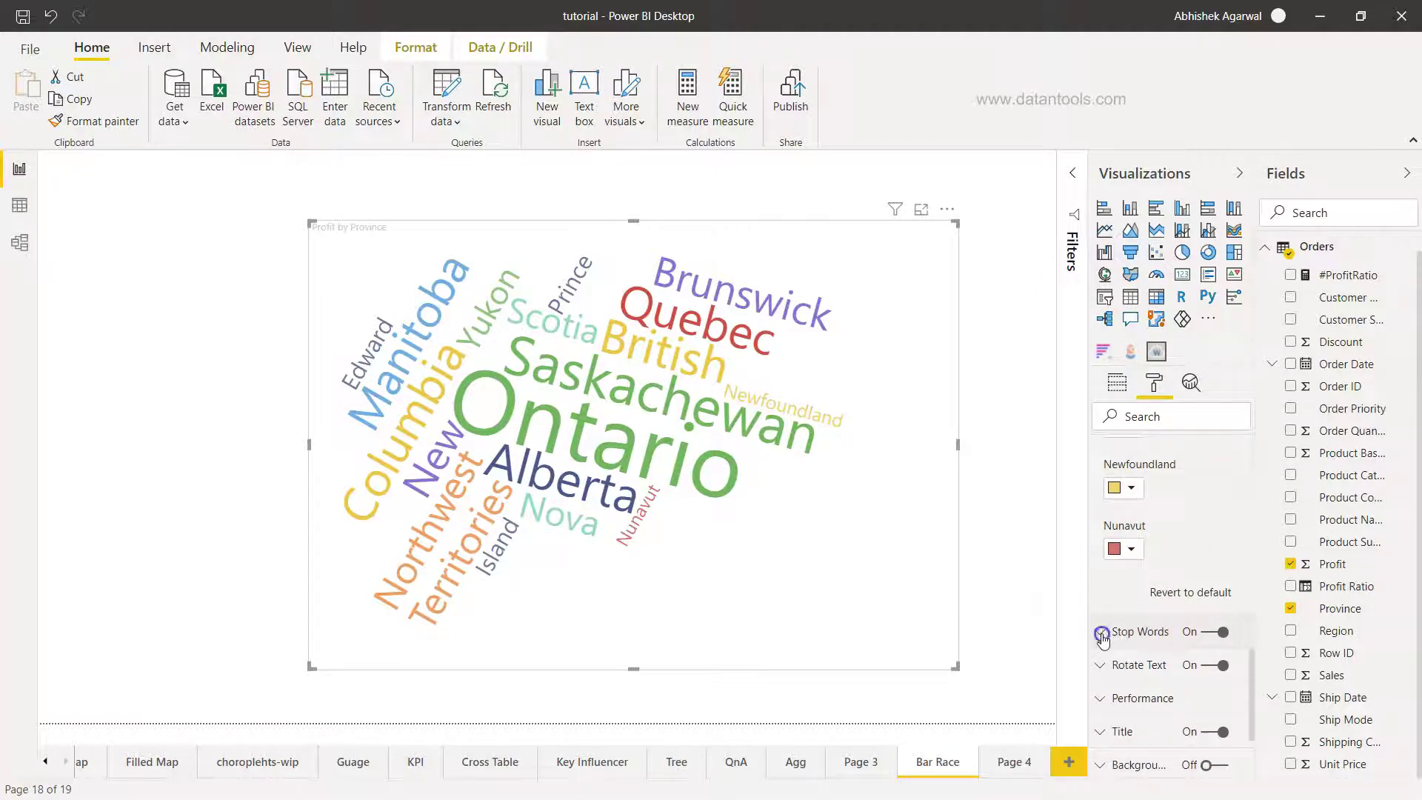
pyautogui.scroll(-3, 1185, 533)
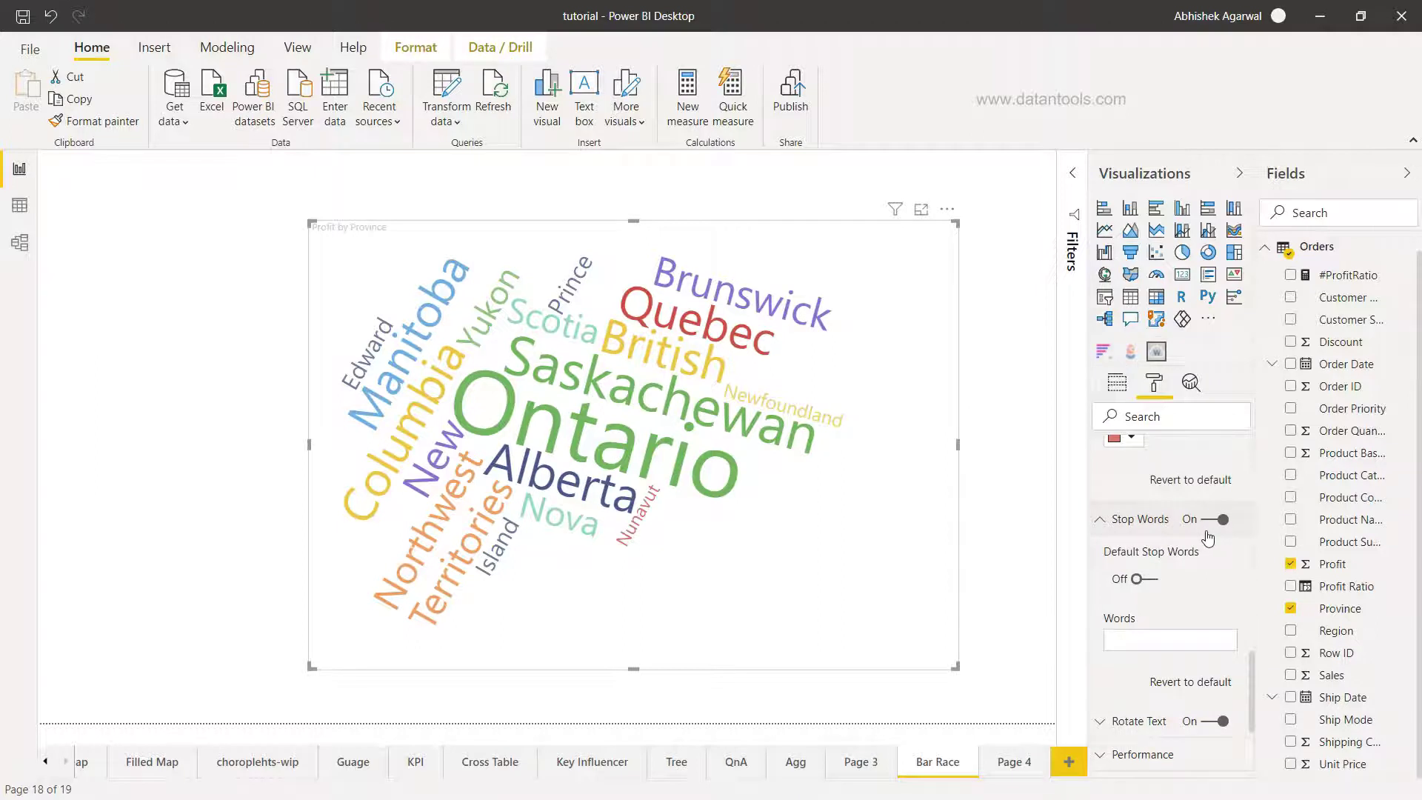
pyautogui.click(1100, 519)
pyautogui.scroll(3, 1101, 527)
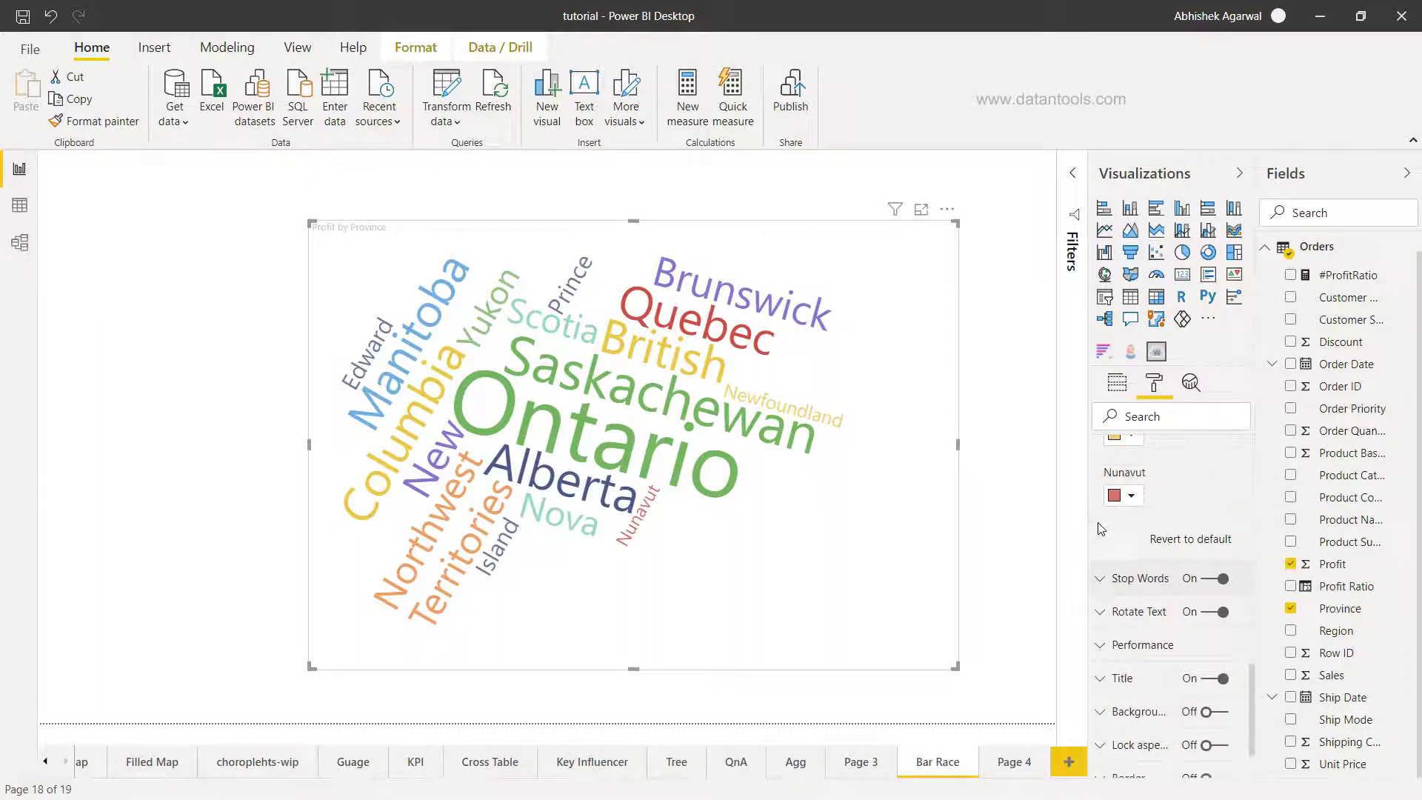
pyautogui.scroll(-3, 1104, 527)
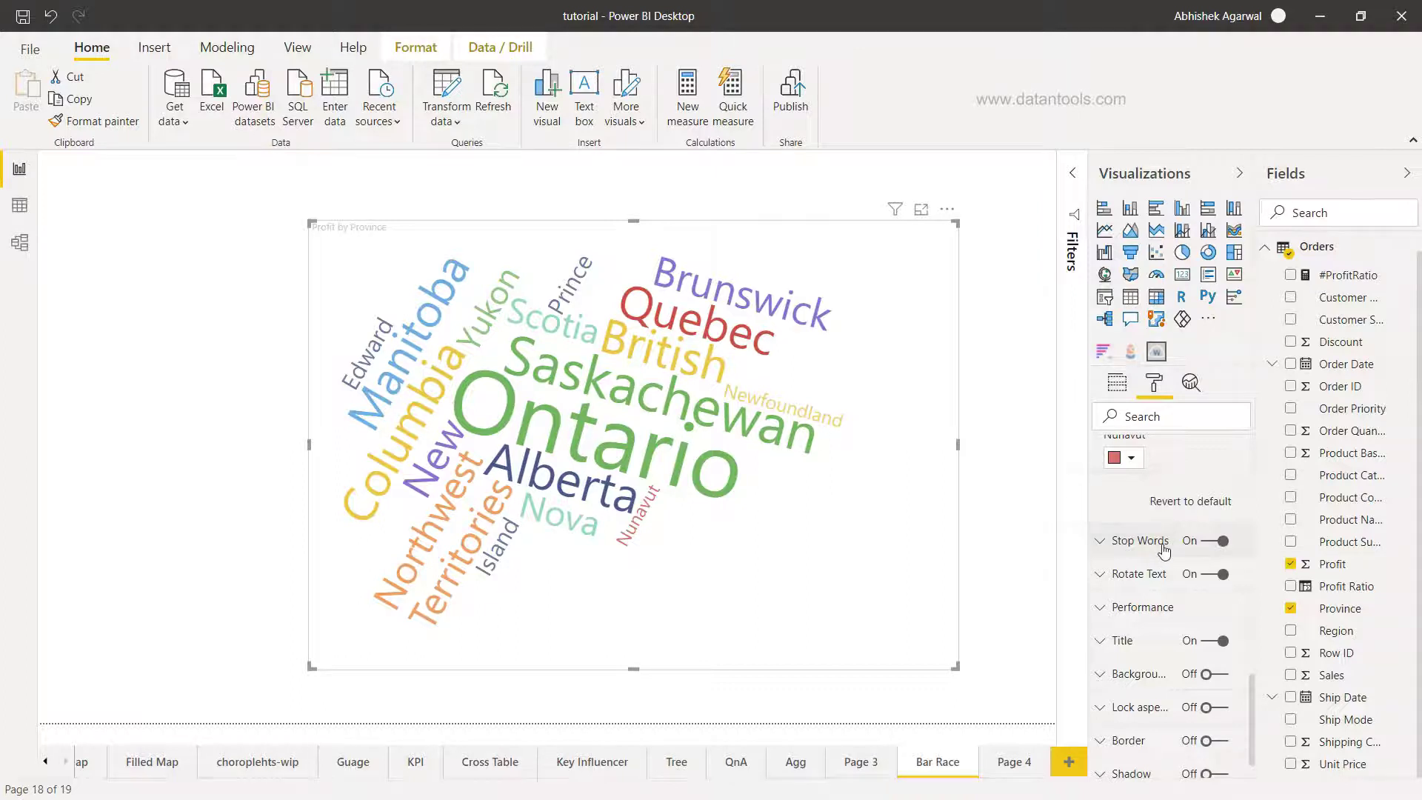
# - Toggle Rotate Text off and back on, then expand its settings
pyautogui.click(1211, 578)
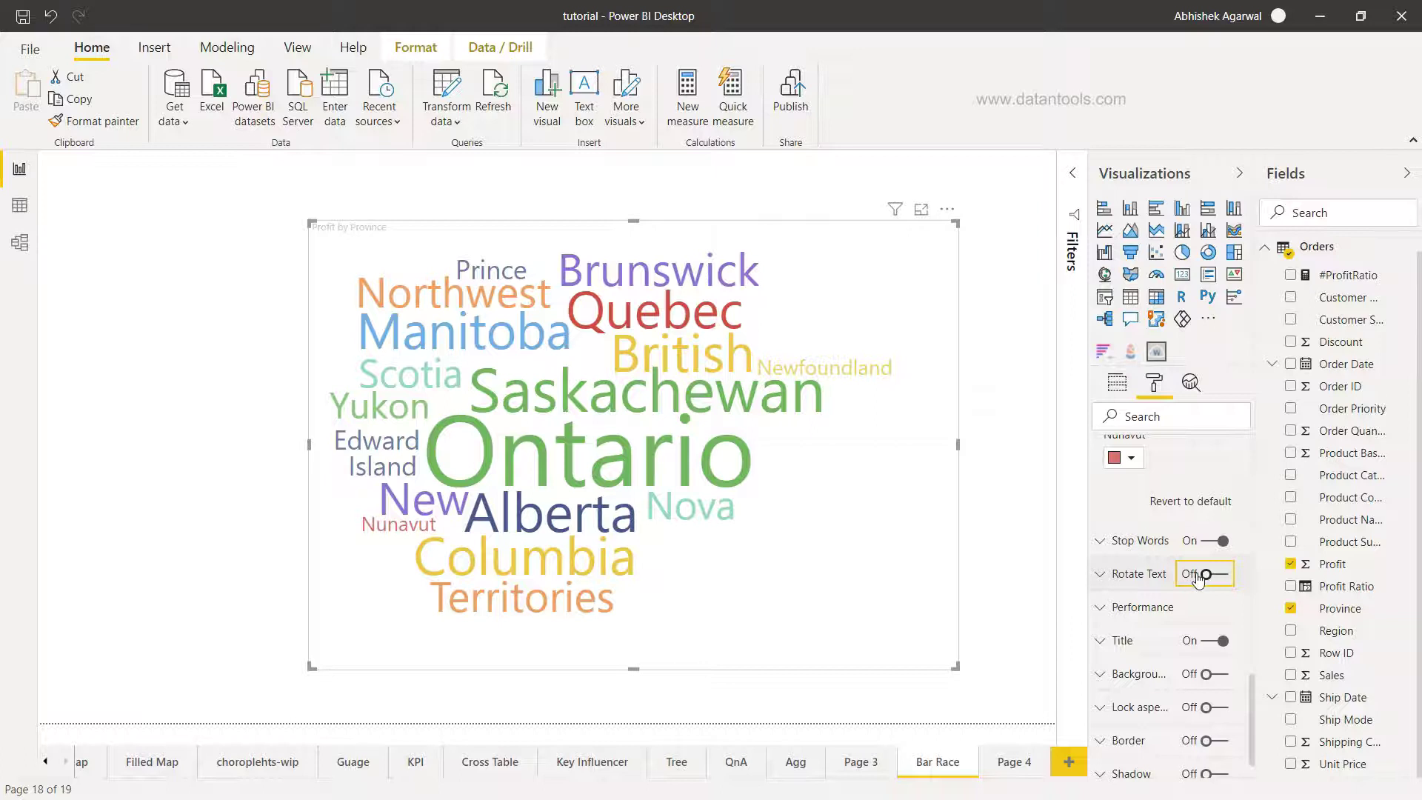
pyautogui.moveTo(684, 475)
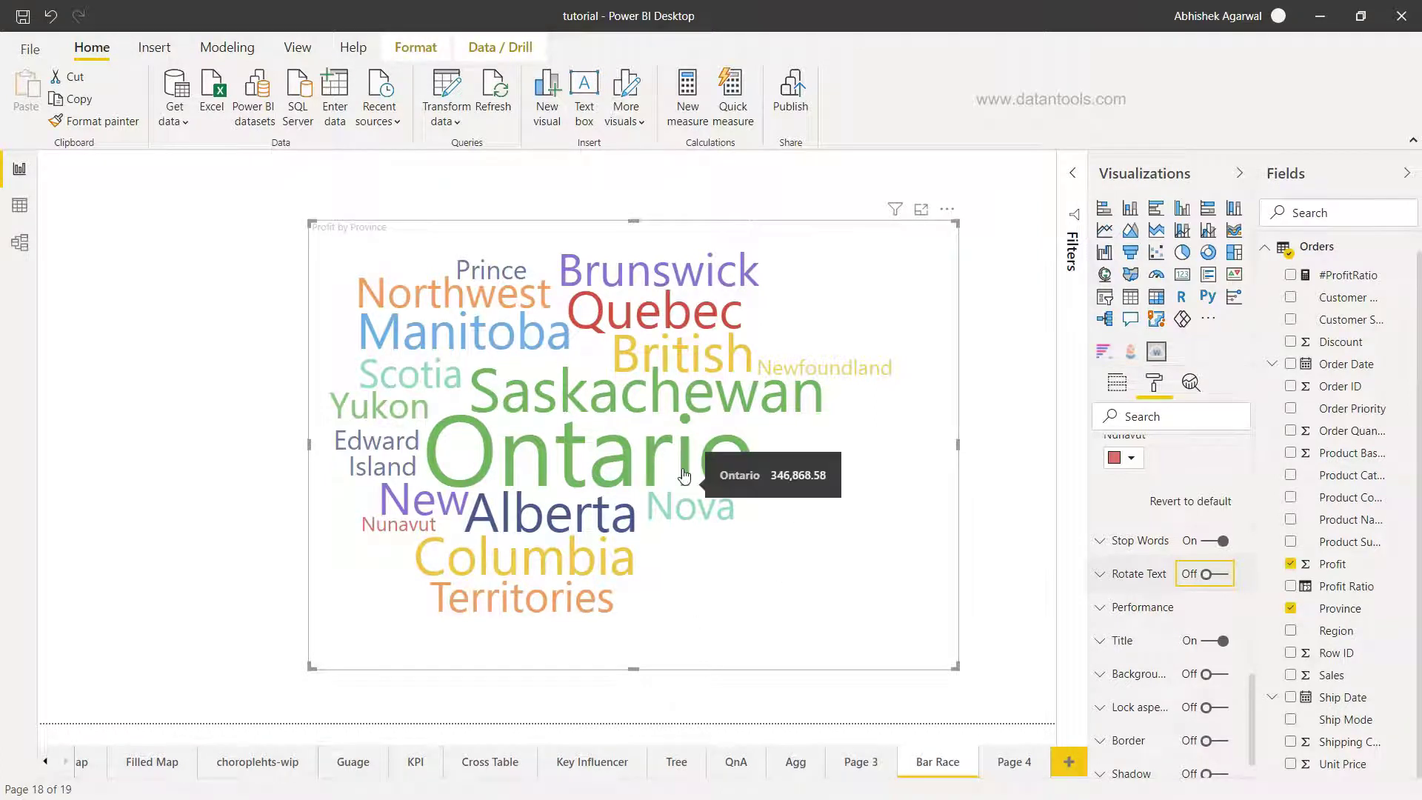
pyautogui.click(1222, 576)
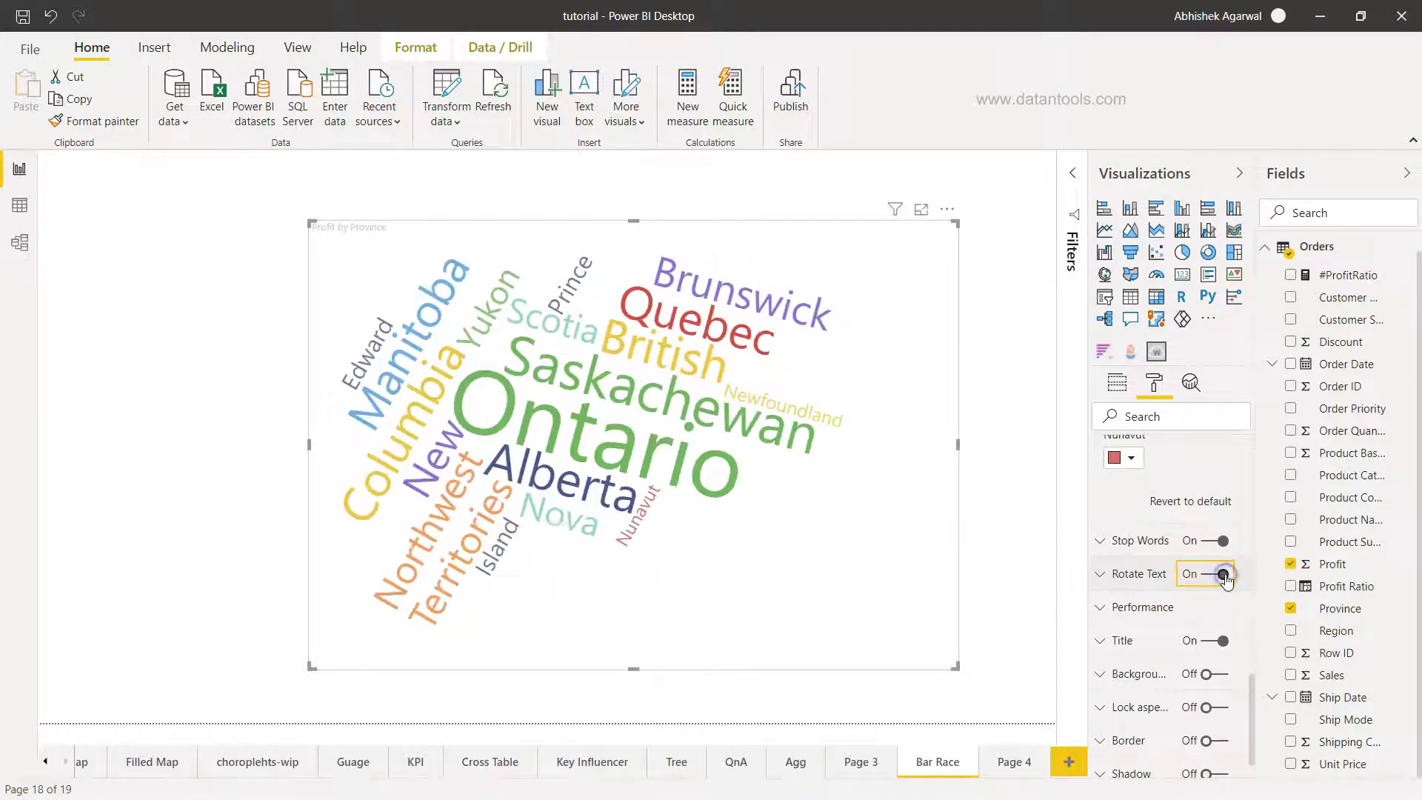
pyautogui.click(1100, 574)
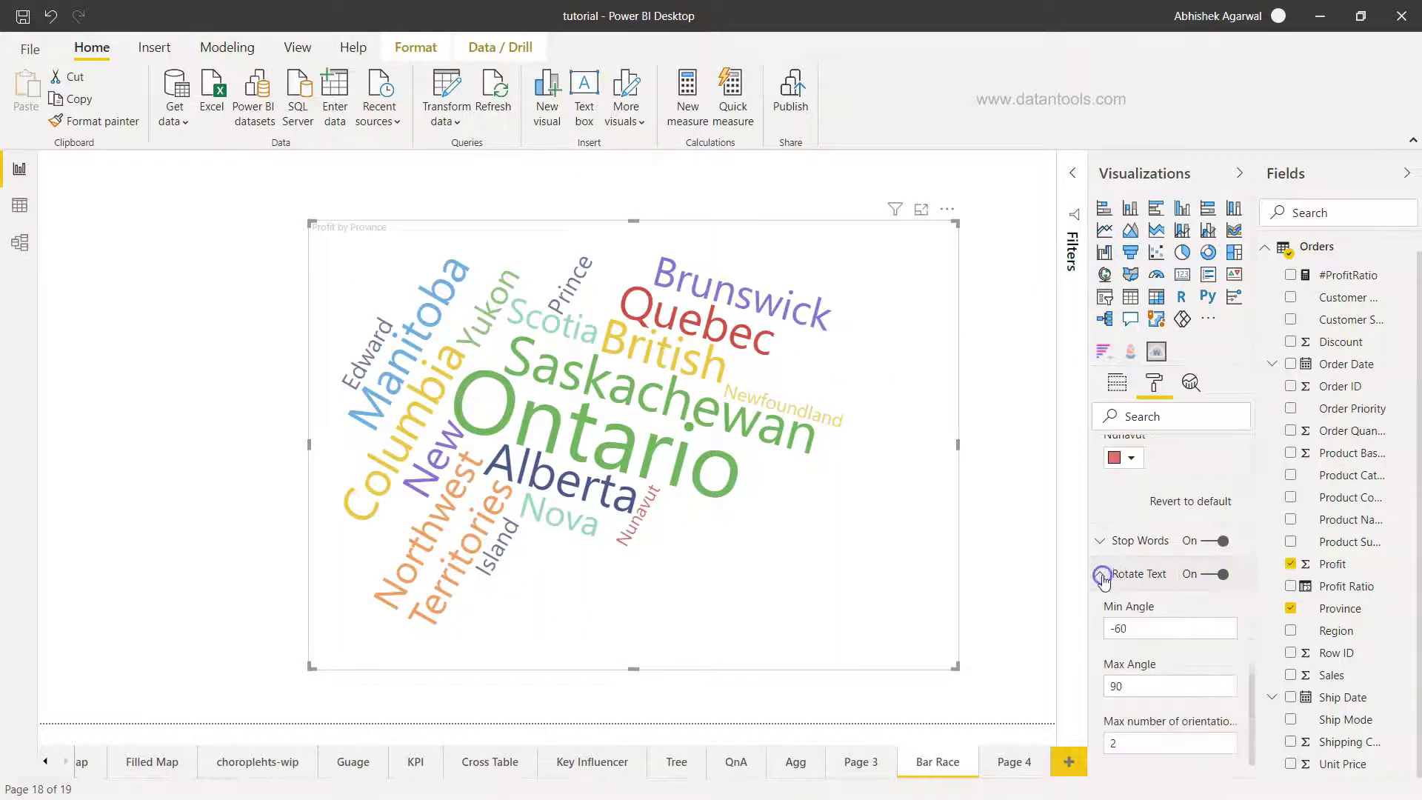
# - Set the text rotation Min Angle to -30 and Max Angle to 60
pyautogui.click(1148, 630)
pyautogui.moveTo(1148, 630); pyautogui.dragTo(1068, 638)
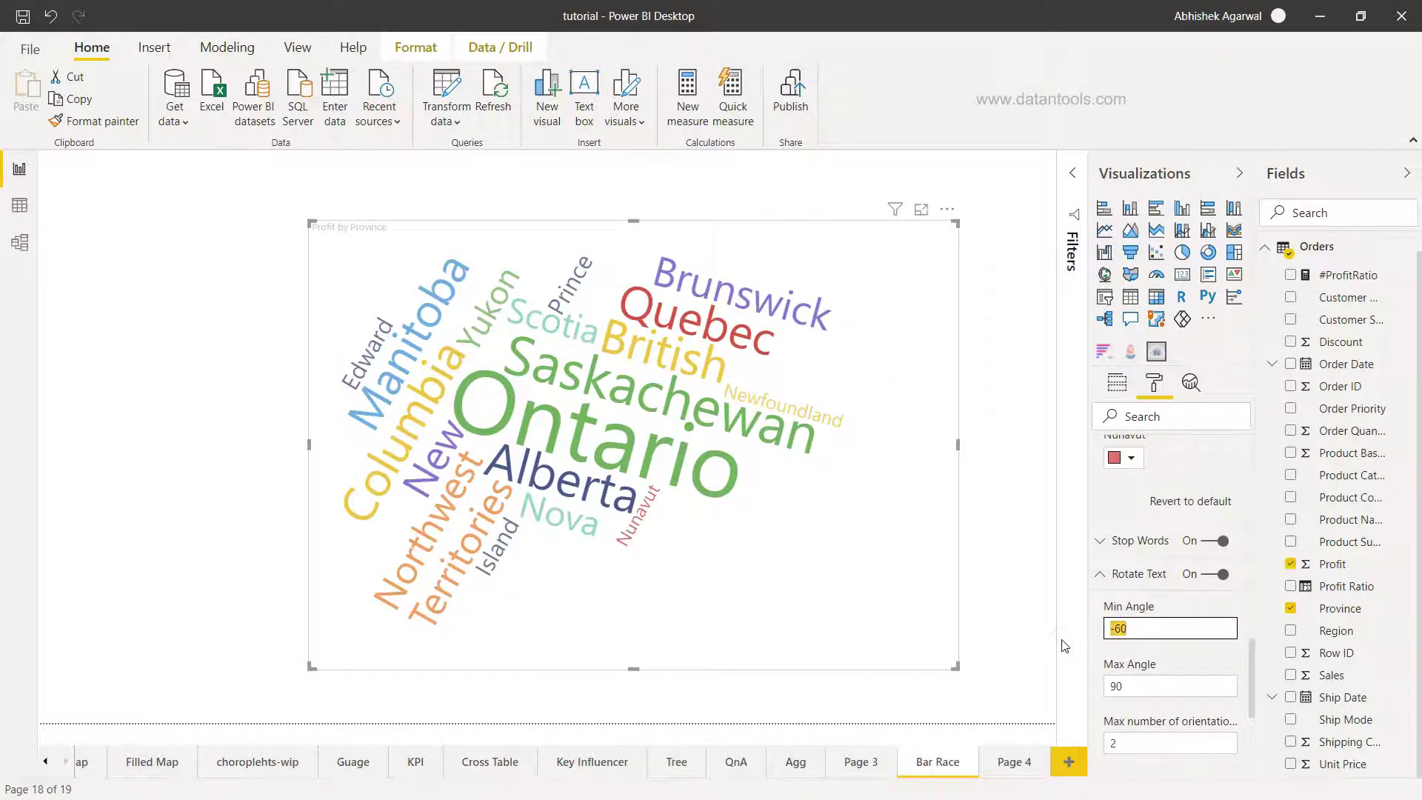
pyautogui.write('-30')
pyautogui.press('Tab')
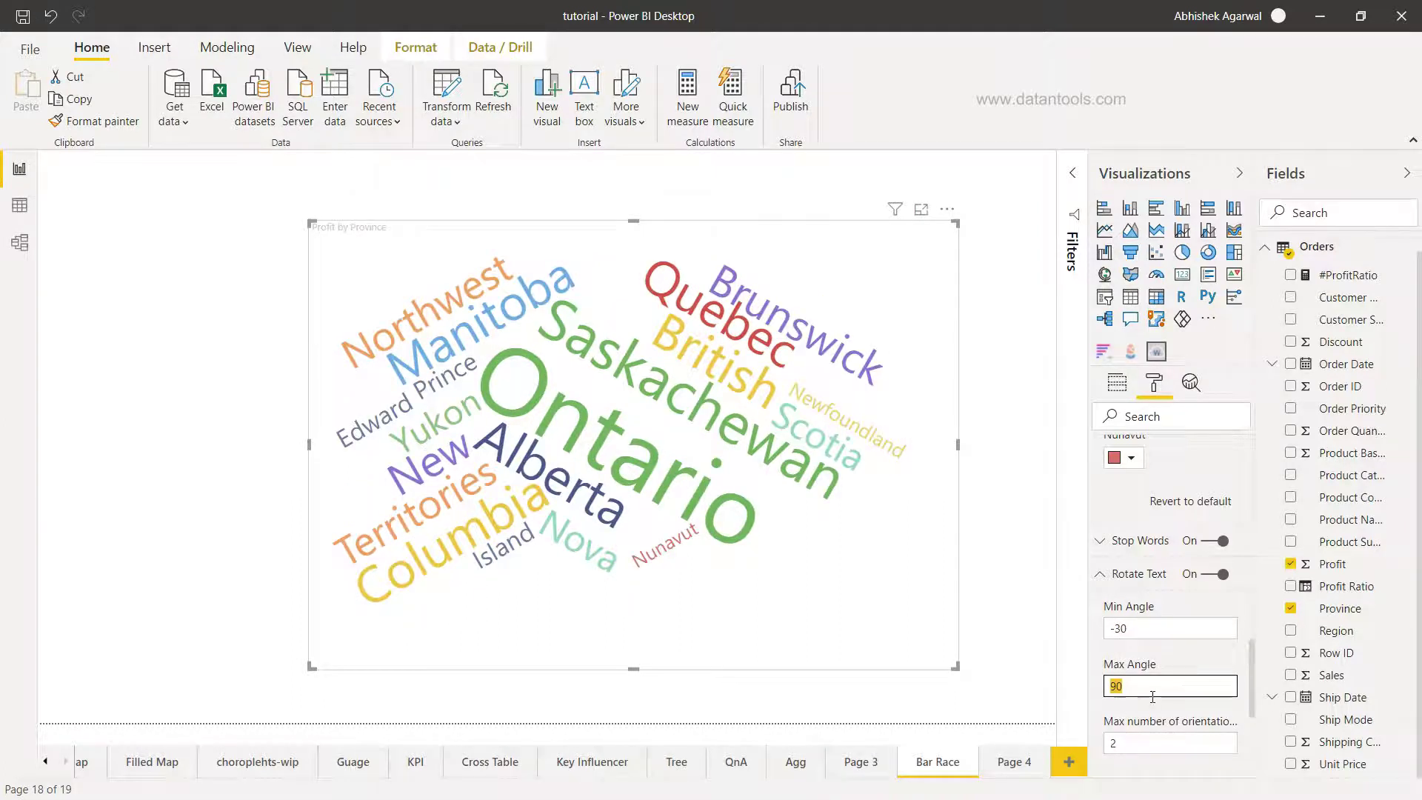
pyautogui.write('60')
pyautogui.press('Tab')
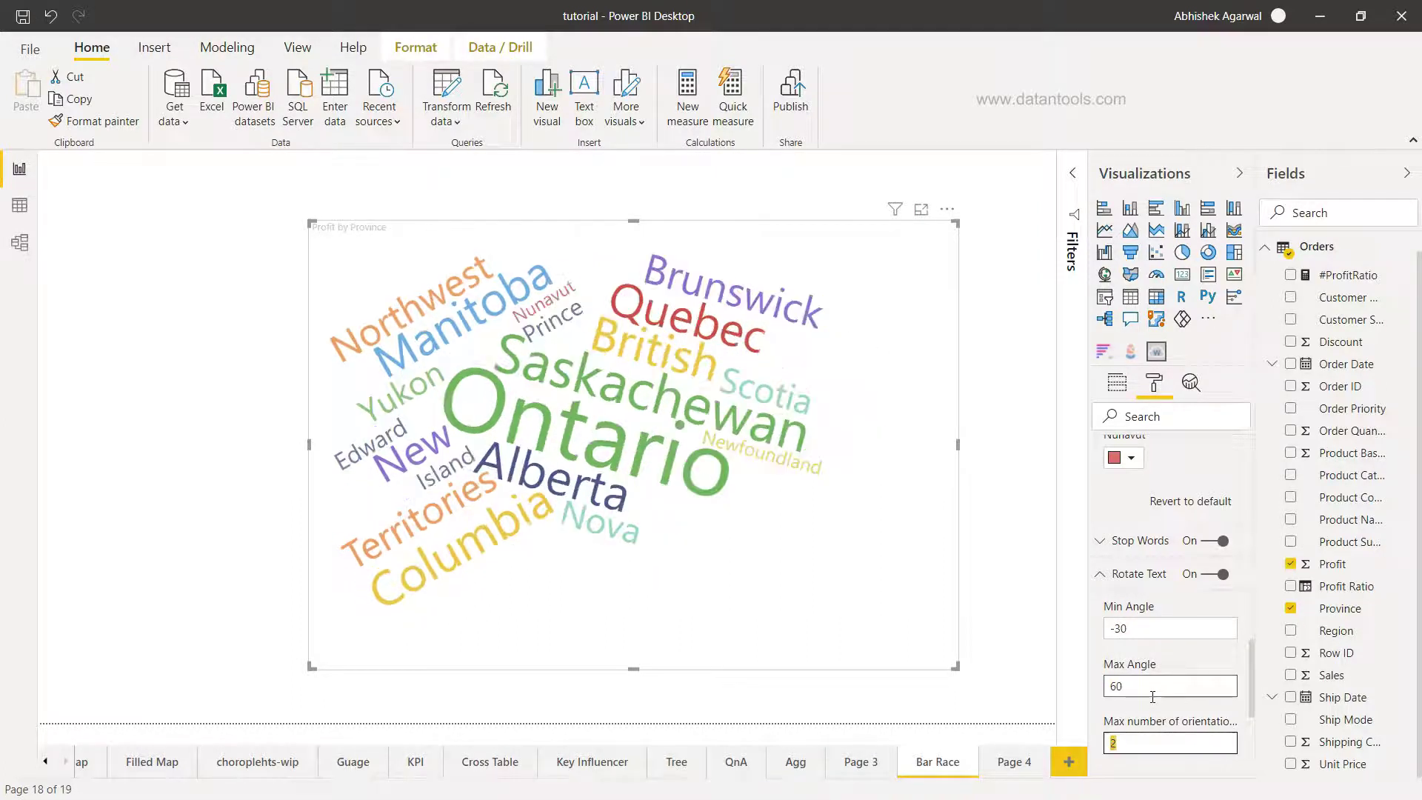
pyautogui.scroll(-4, 1173, 685)
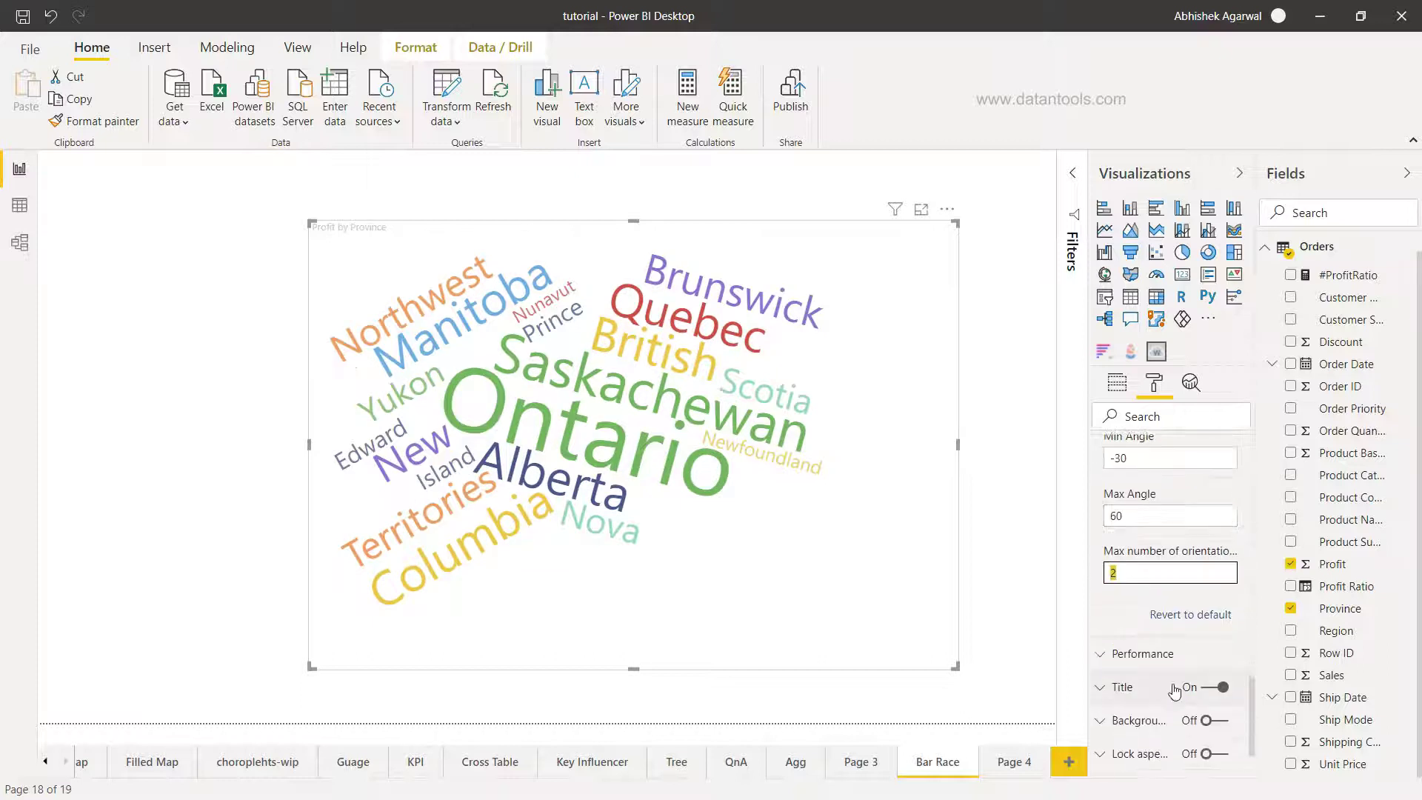
pyautogui.scroll(4, 1174, 689)
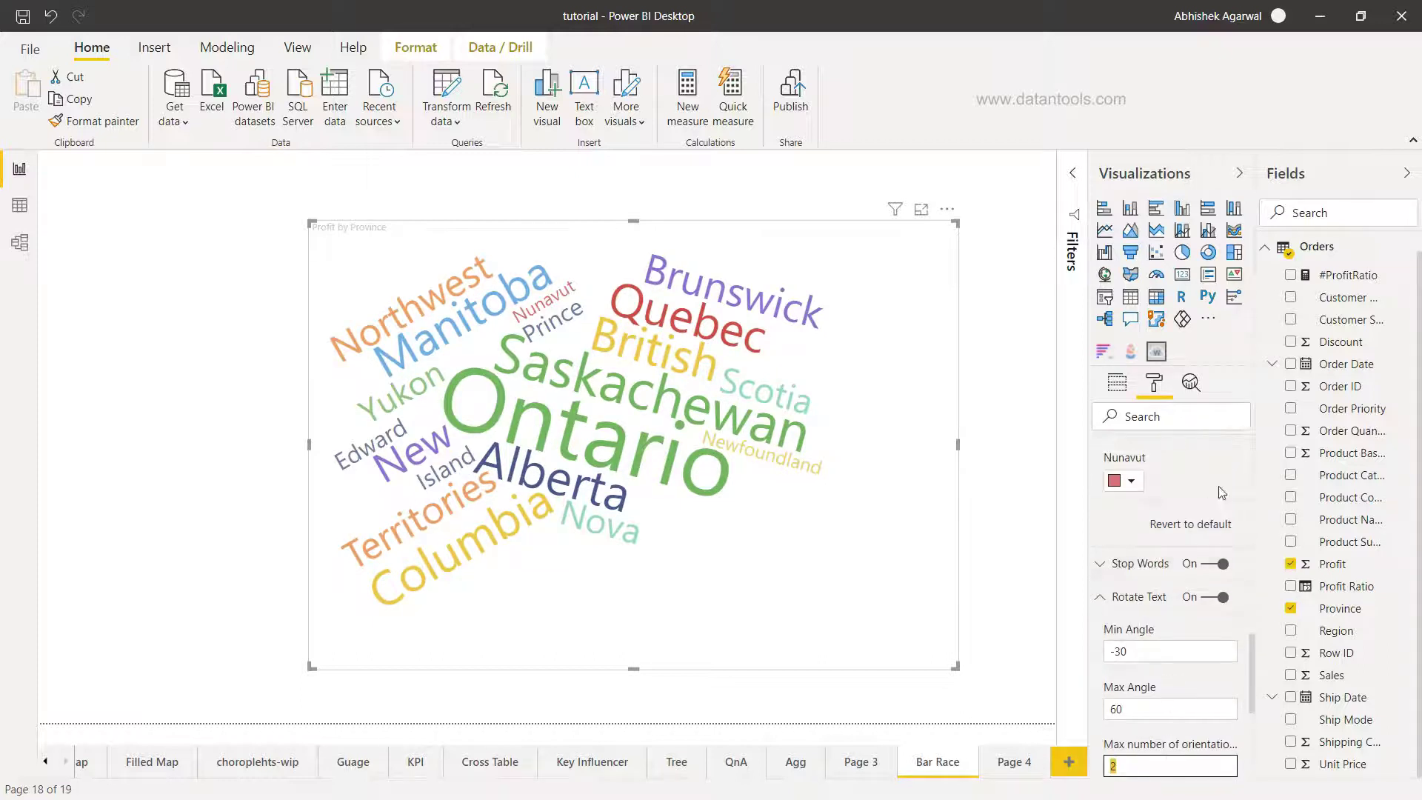
pyautogui.scroll(-4, 1155, 622)
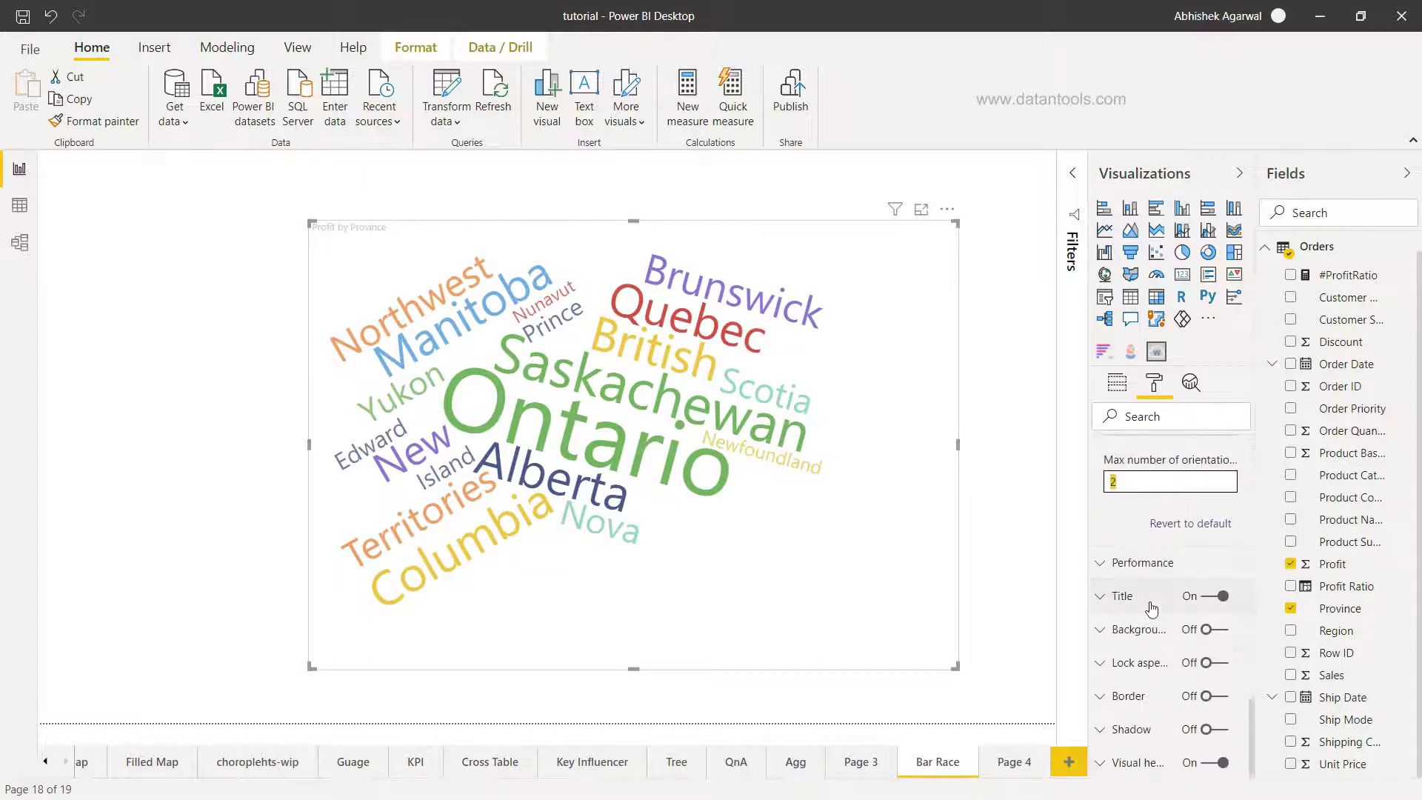
# - Expand Performance and switch Pre-estimate words count on, then off again
pyautogui.click(1150, 563)
pyautogui.scroll(-2, 1150, 567)
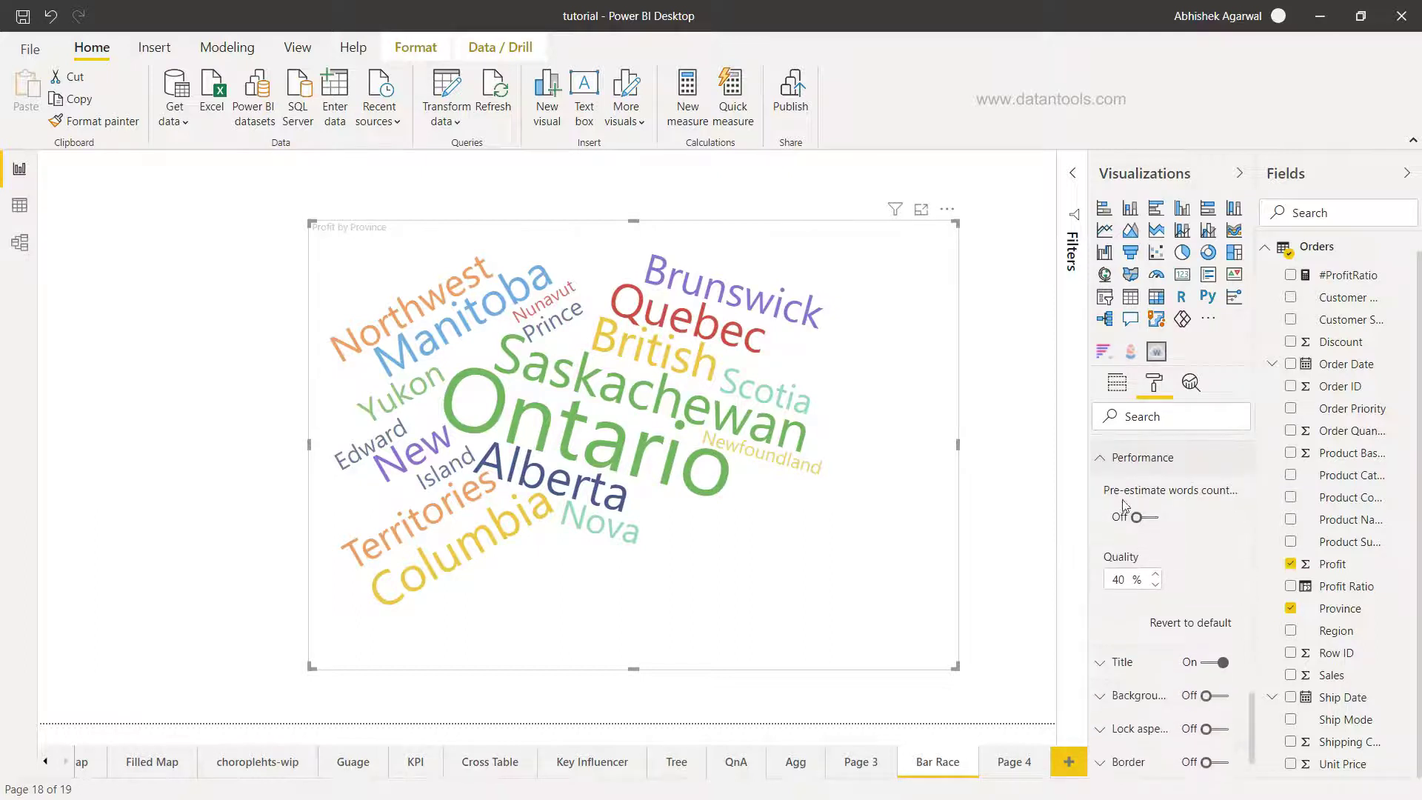
pyautogui.click(1143, 518)
pyautogui.click(1144, 519)
pyautogui.scroll(-1, 1145, 521)
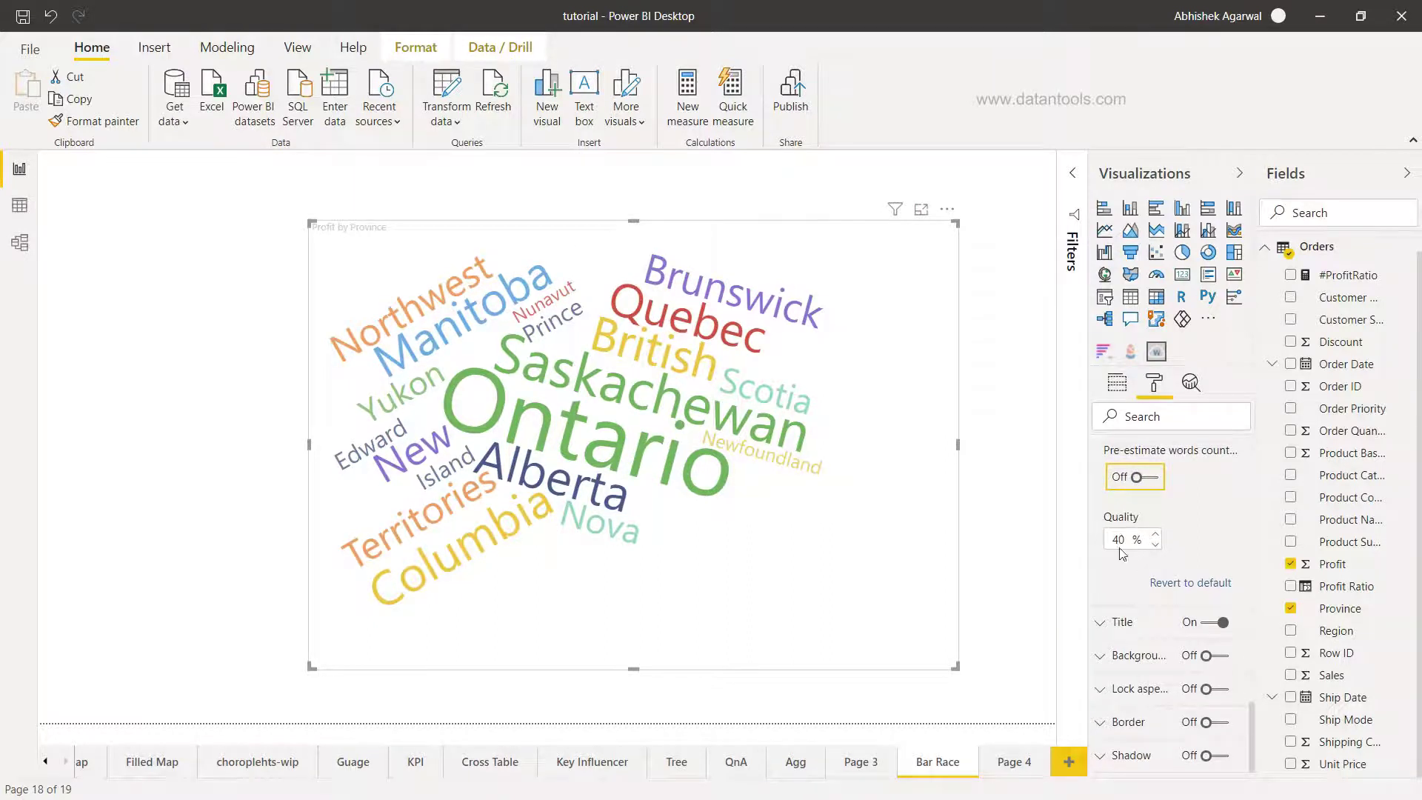
# - Collapse Text rotation and Data colors, return to the field wells, and undo with Ctrl+Z
pyautogui.scroll(6, 1121, 539)
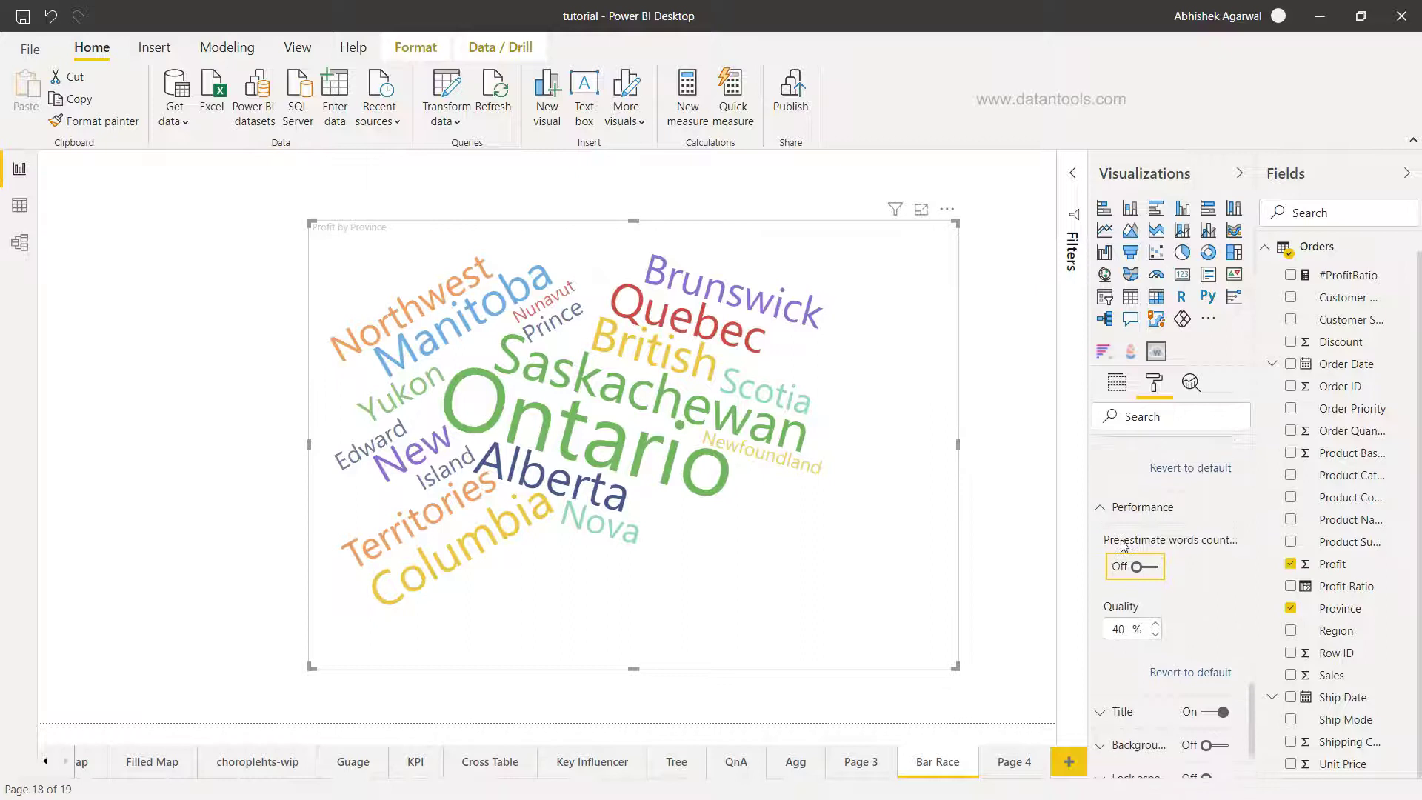
pyautogui.scroll(5, 1111, 630)
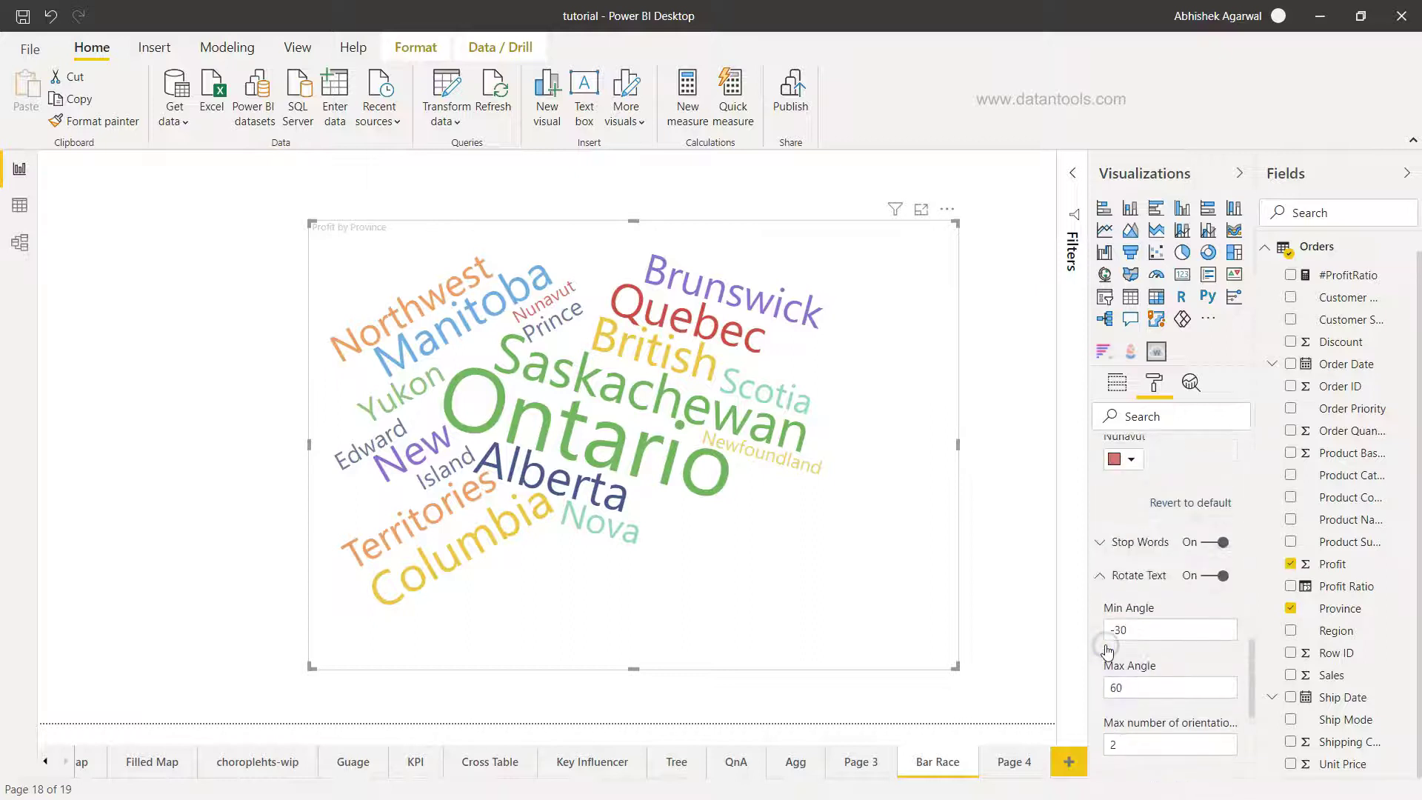
pyautogui.click(1103, 594)
pyautogui.scroll(5, 1106, 601)
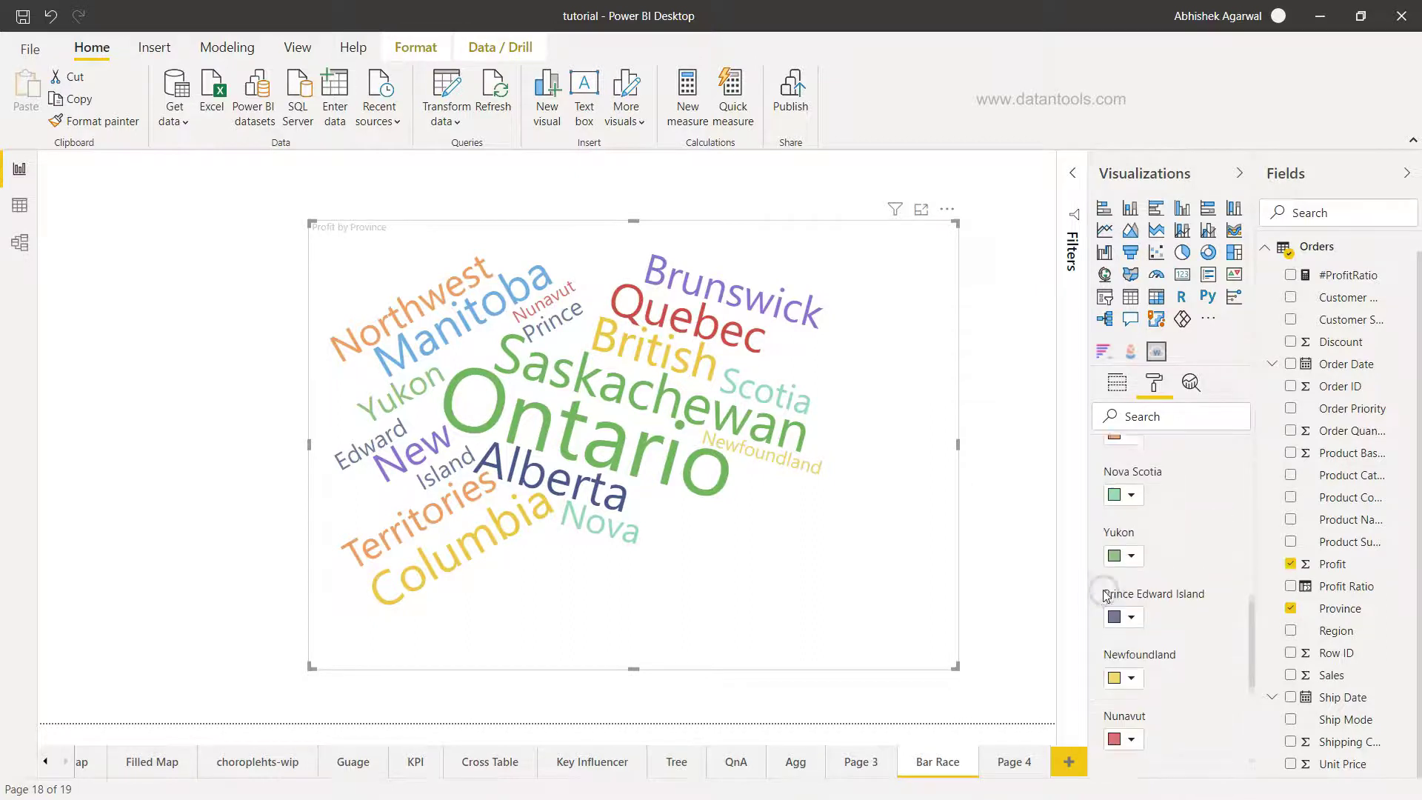
pyautogui.scroll(5, 1106, 602)
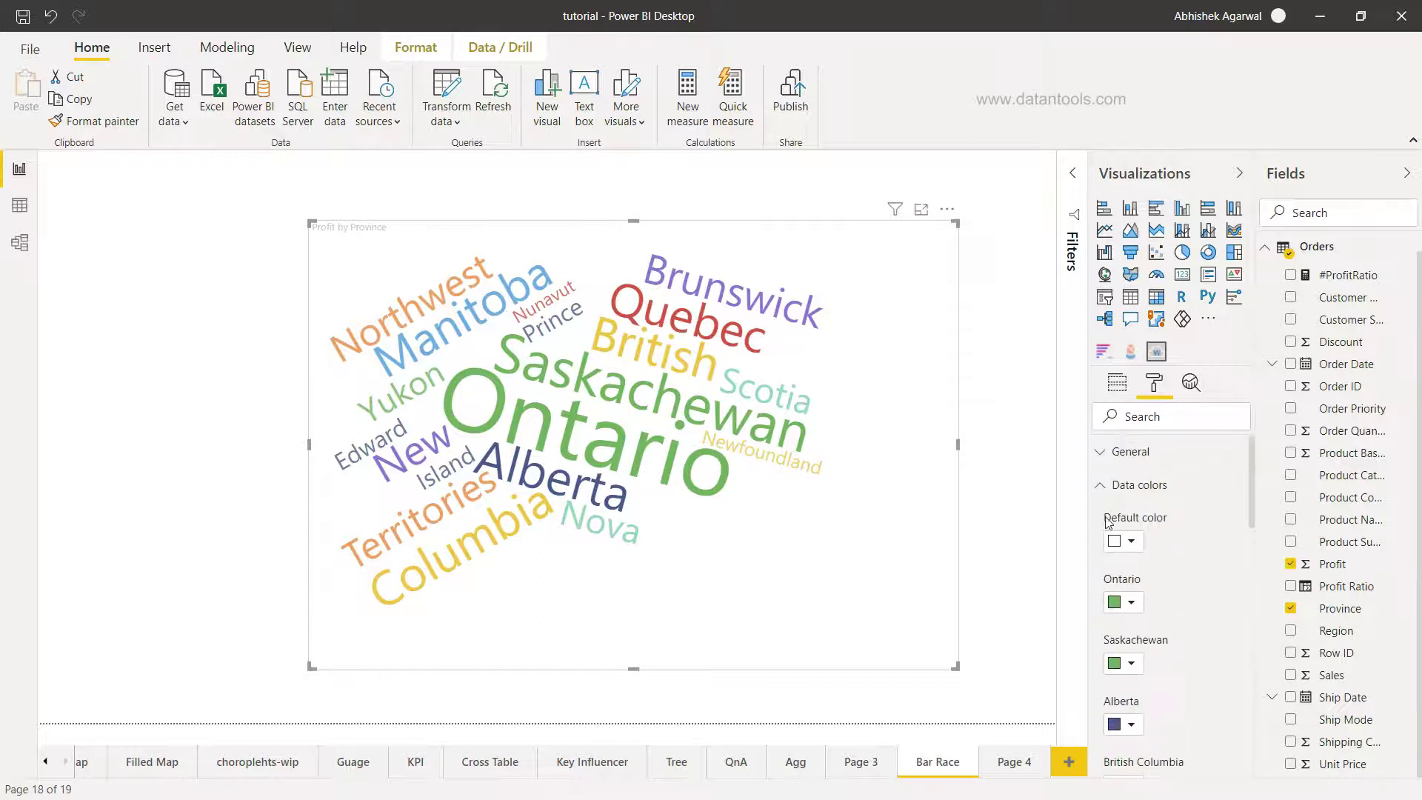
pyautogui.click(1108, 499)
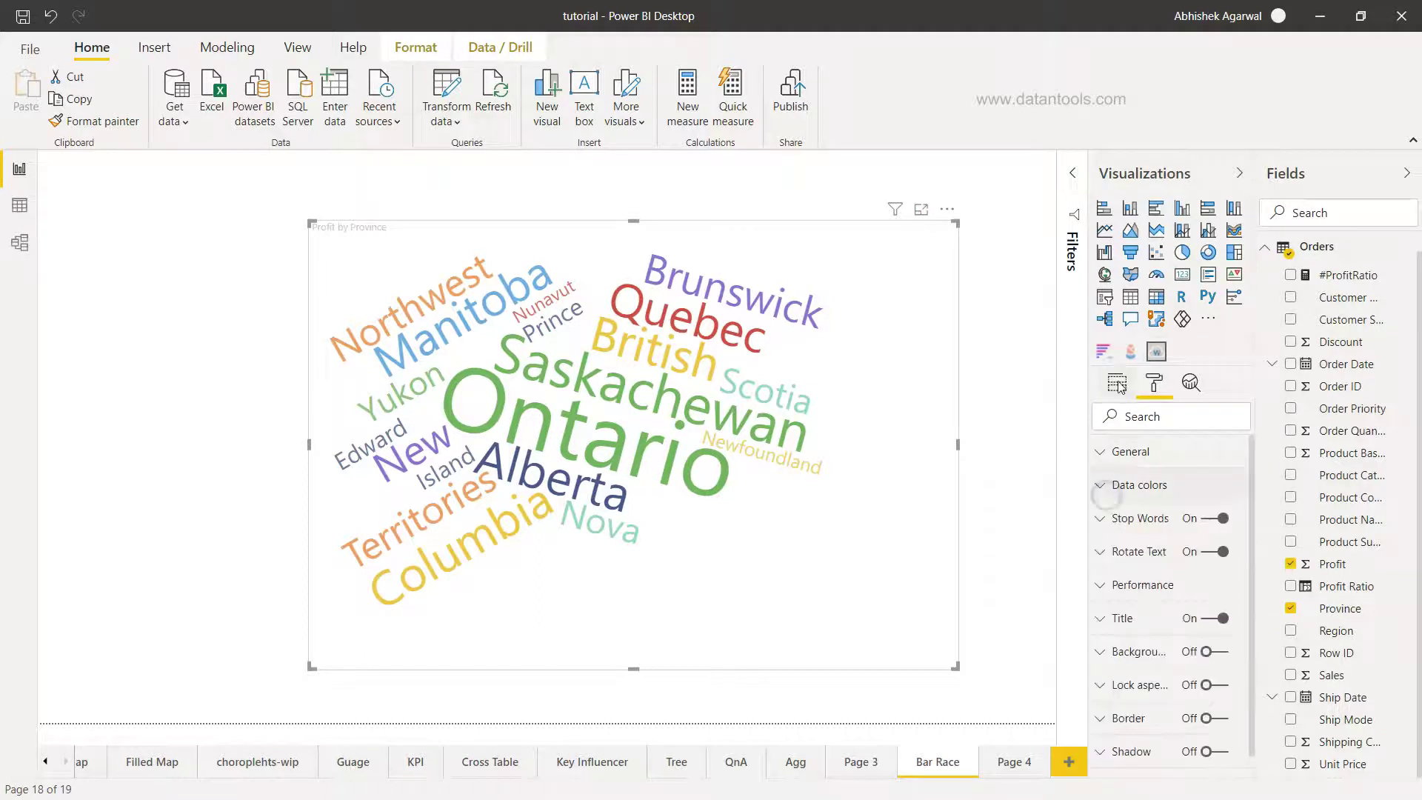
pyautogui.click(1118, 383)
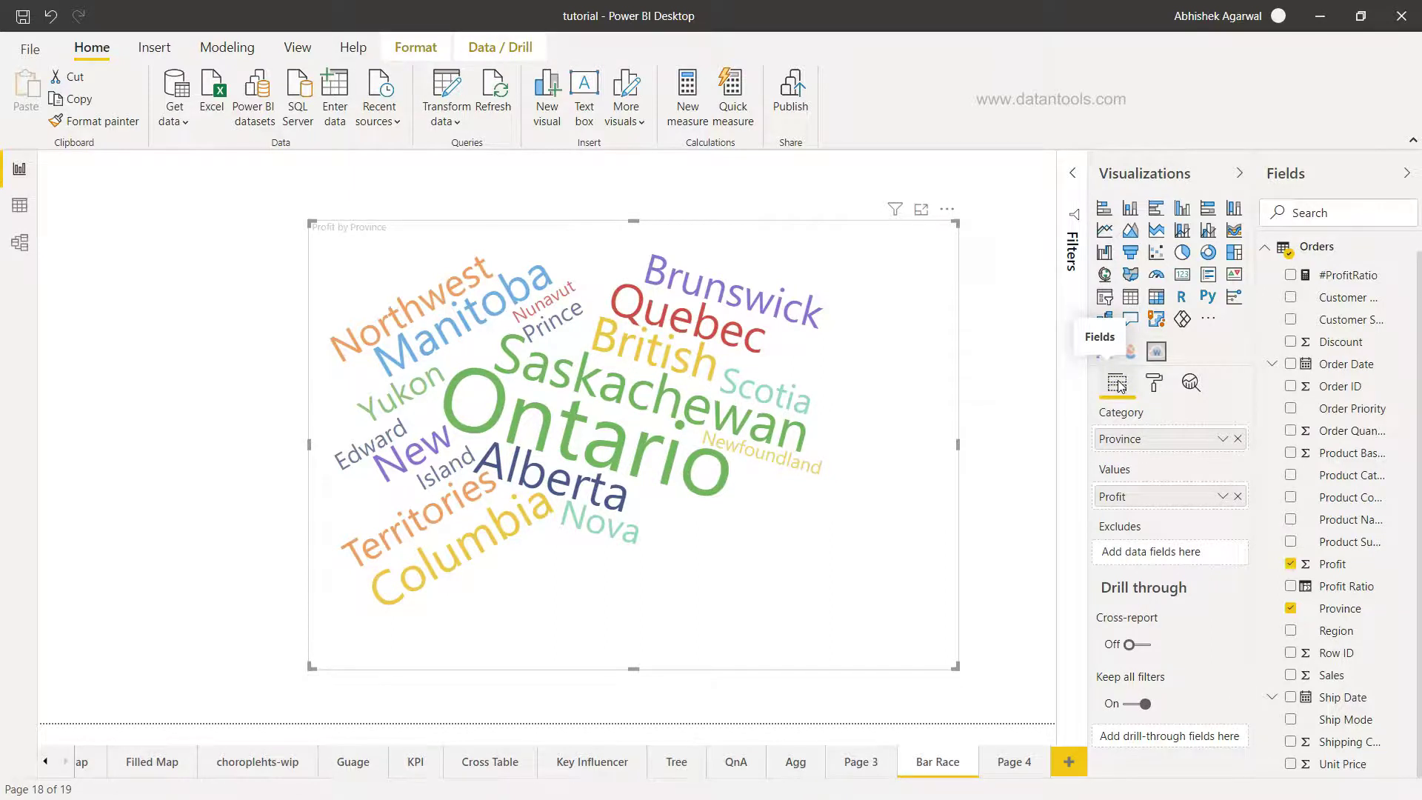
pyautogui.hotkey('ctrl', 'z')
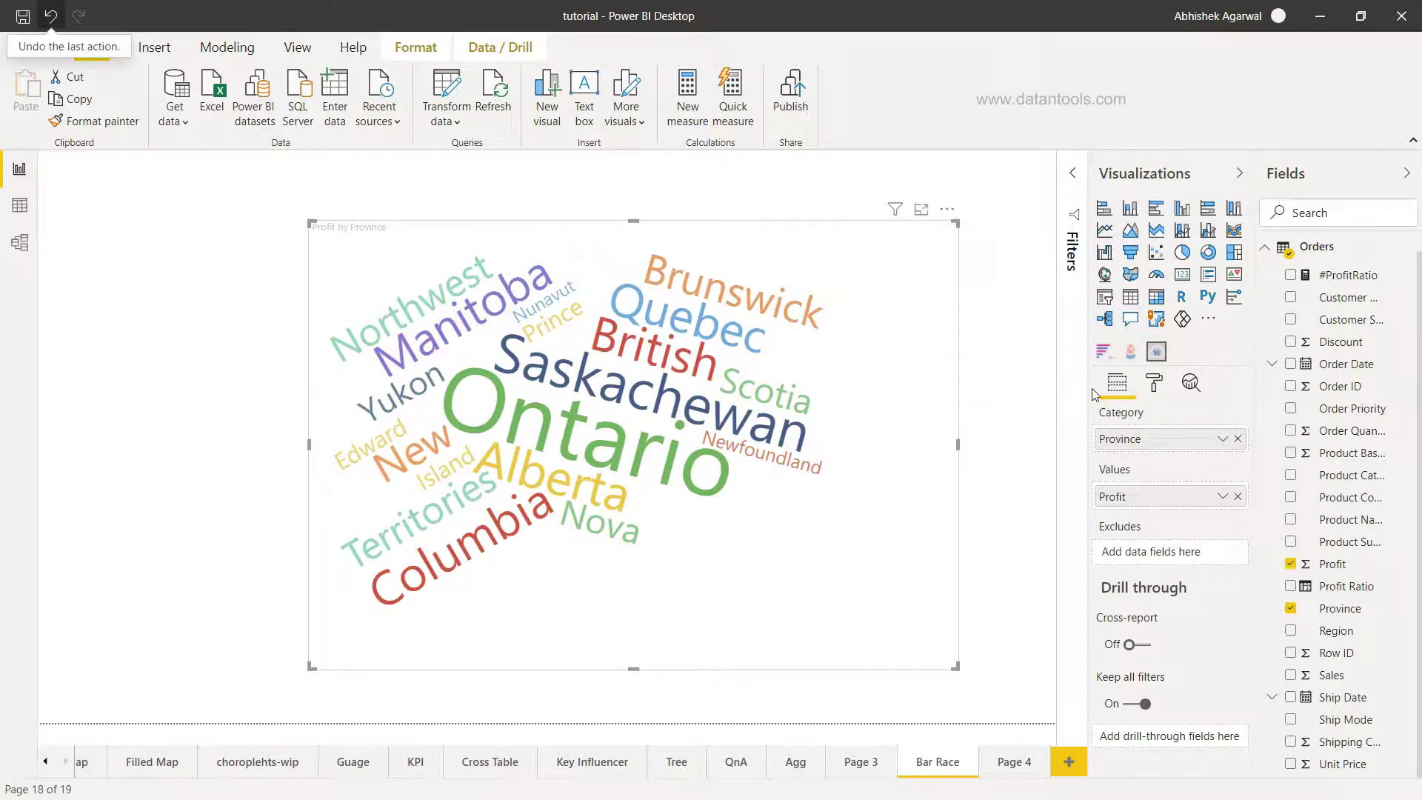